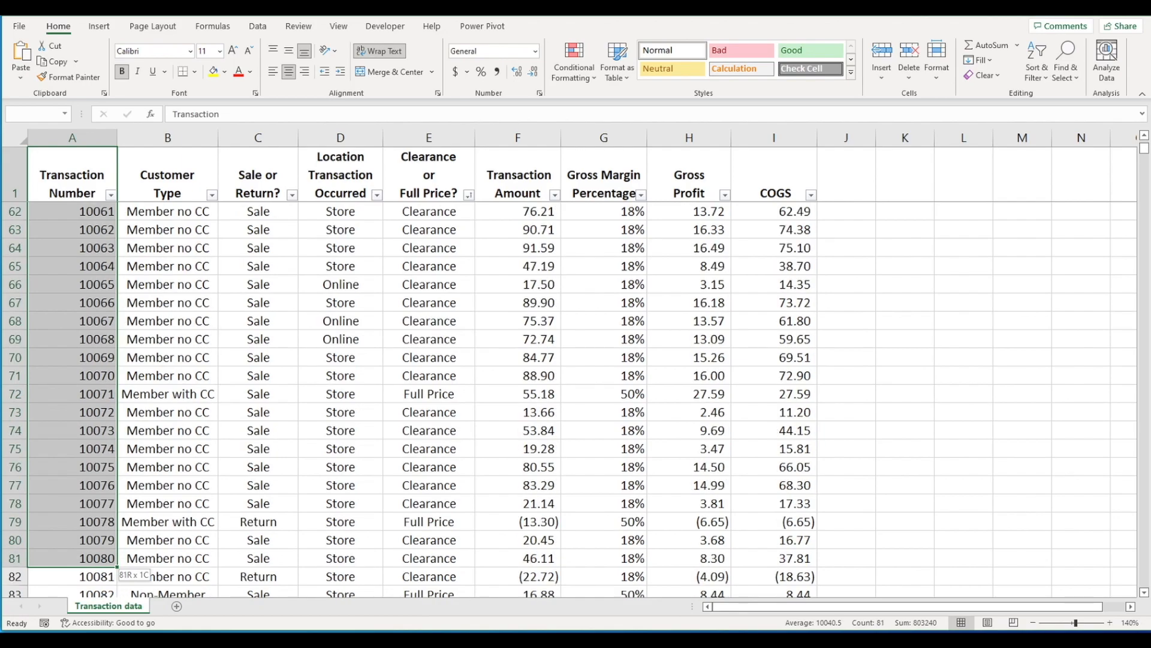
Step: Examine row 145 of the transaction data field by field, from transaction number to COGS
{"action": "left_click", "coordinate": [16, 487]}
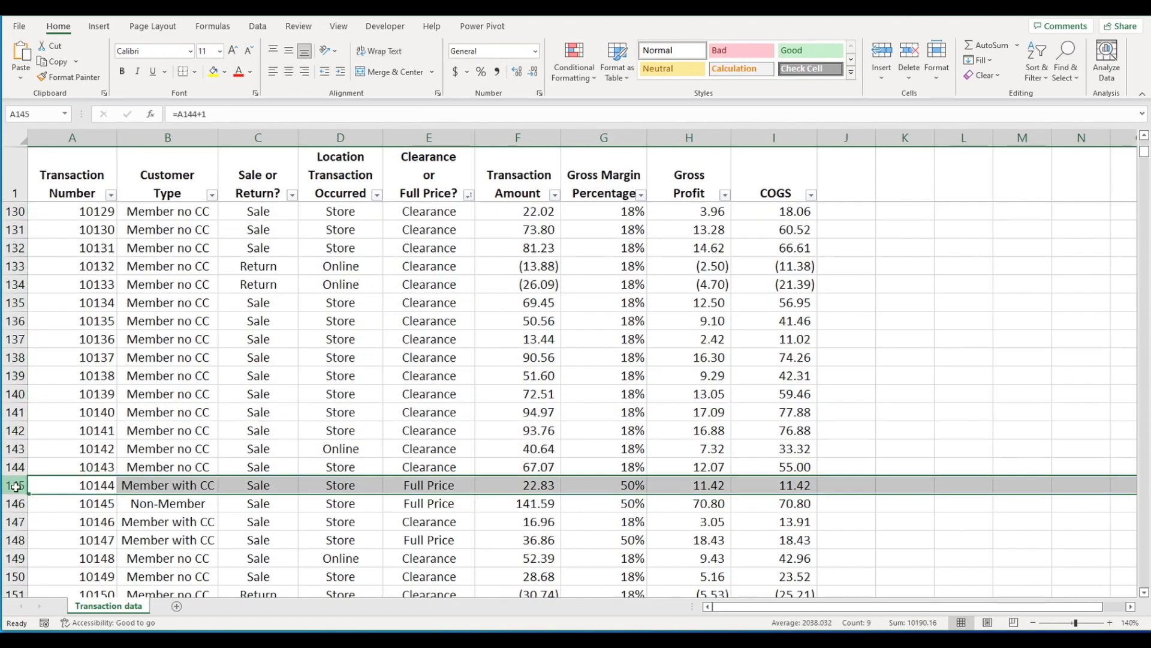
{"action": "left_click", "coordinate": [86, 487]}
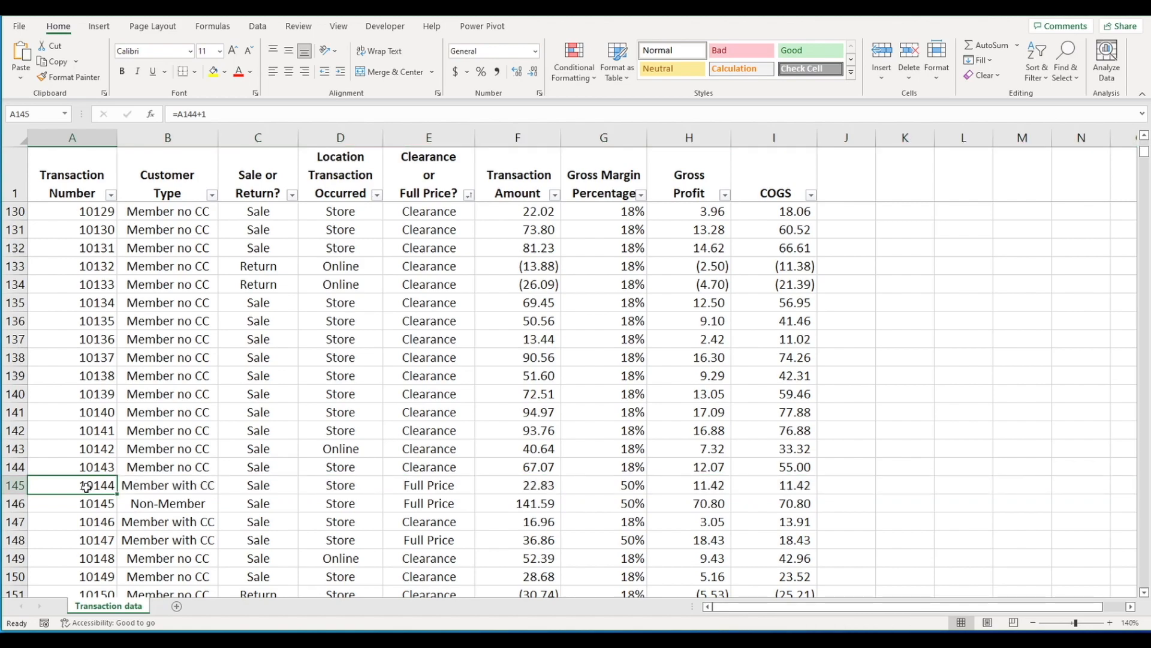
{"action": "key", "text": "Right"}
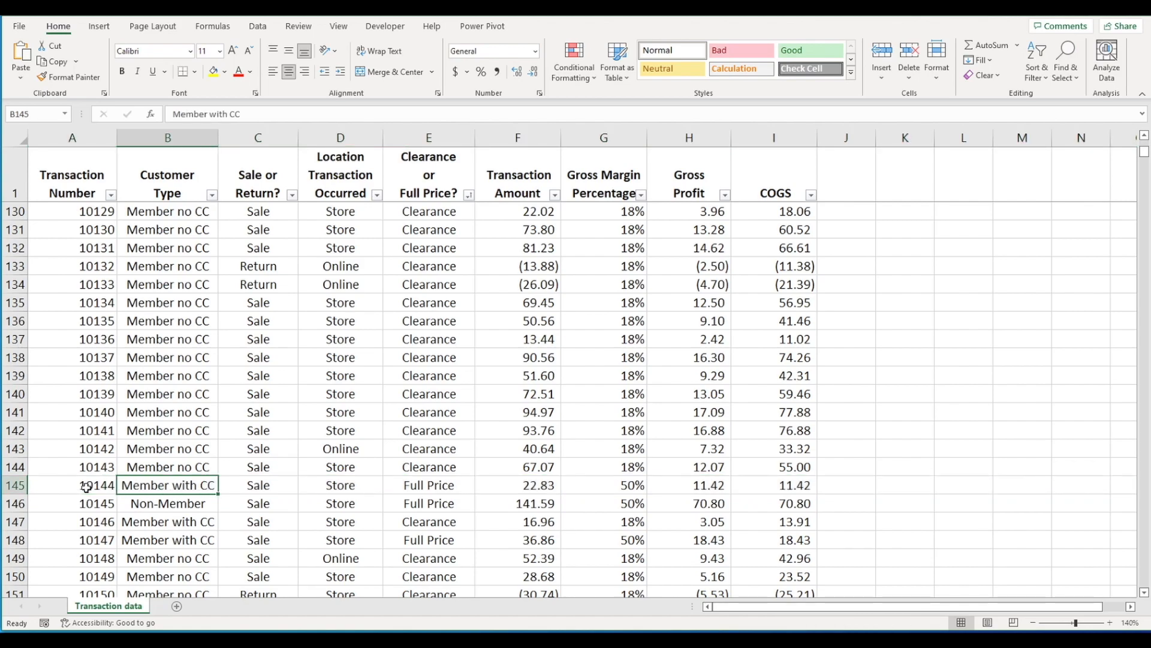
{"action": "key", "text": "Right"}
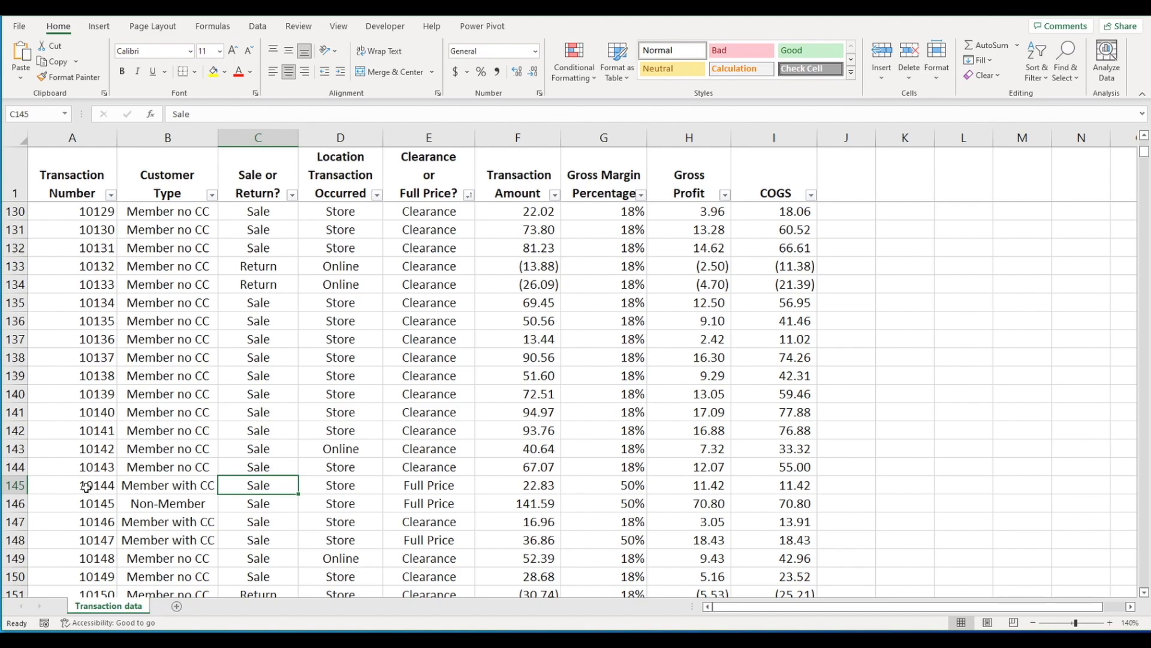
{"action": "left_click", "coordinate": [324, 450]}
{"action": "left_click", "coordinate": [333, 472]}
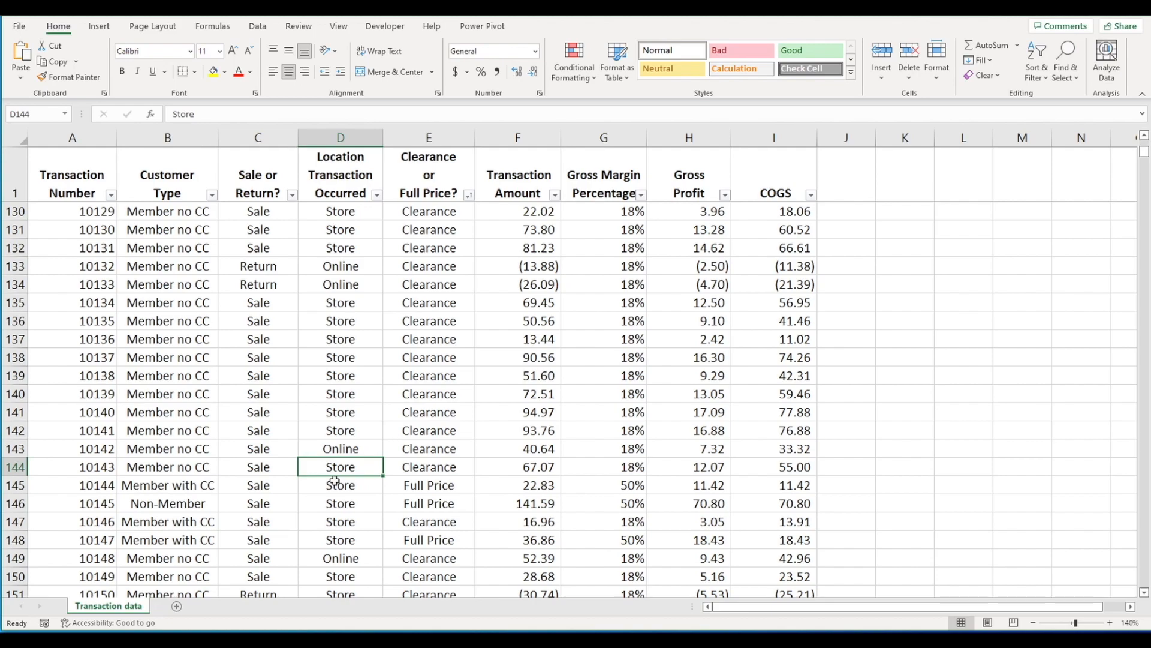
{"action": "key", "text": "Right"}
{"action": "key", "text": "Down"}
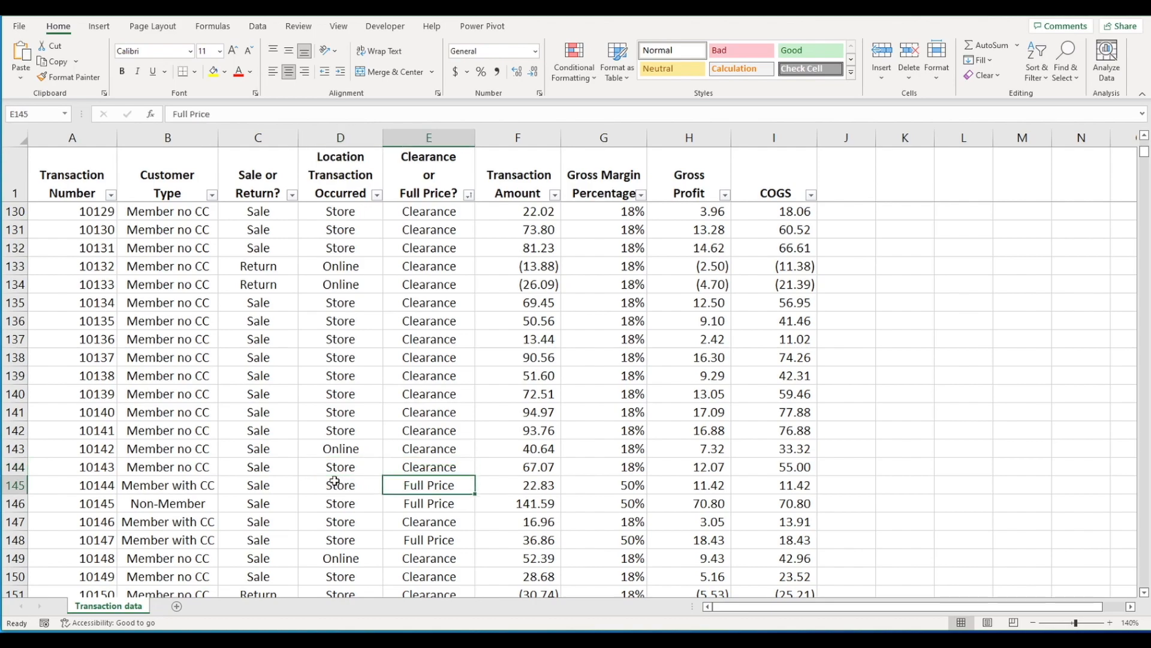
{"action": "key", "text": "Right"}
{"action": "key", "text": "Right"}
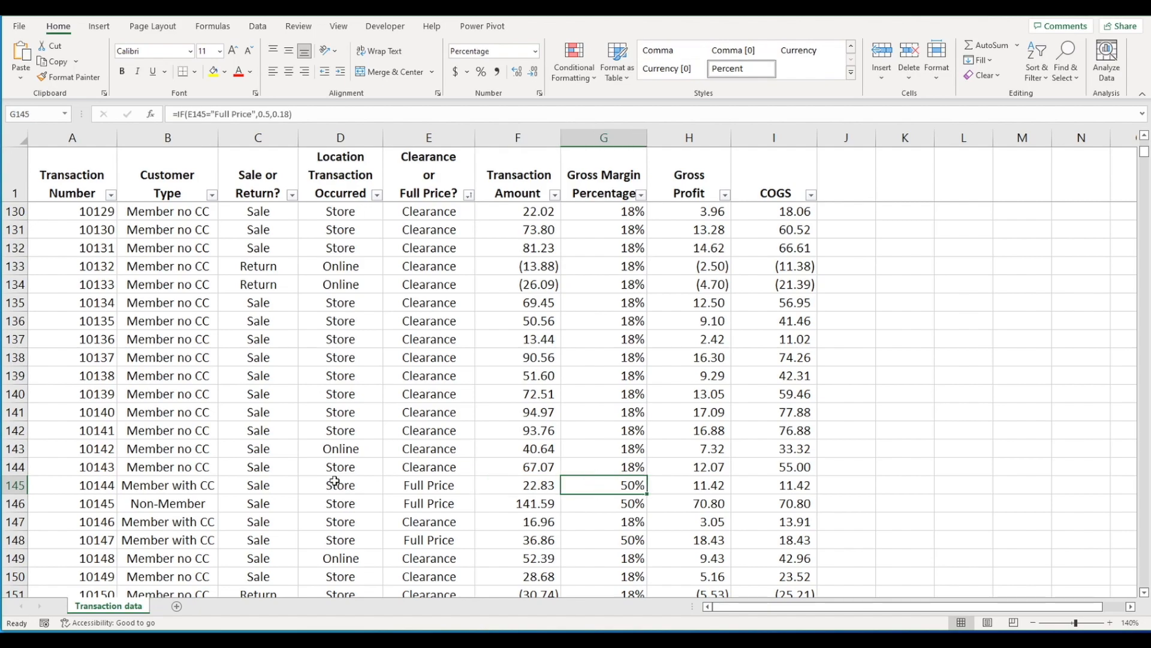
{"action": "key", "text": "Right"}
{"action": "key", "text": "Right"}
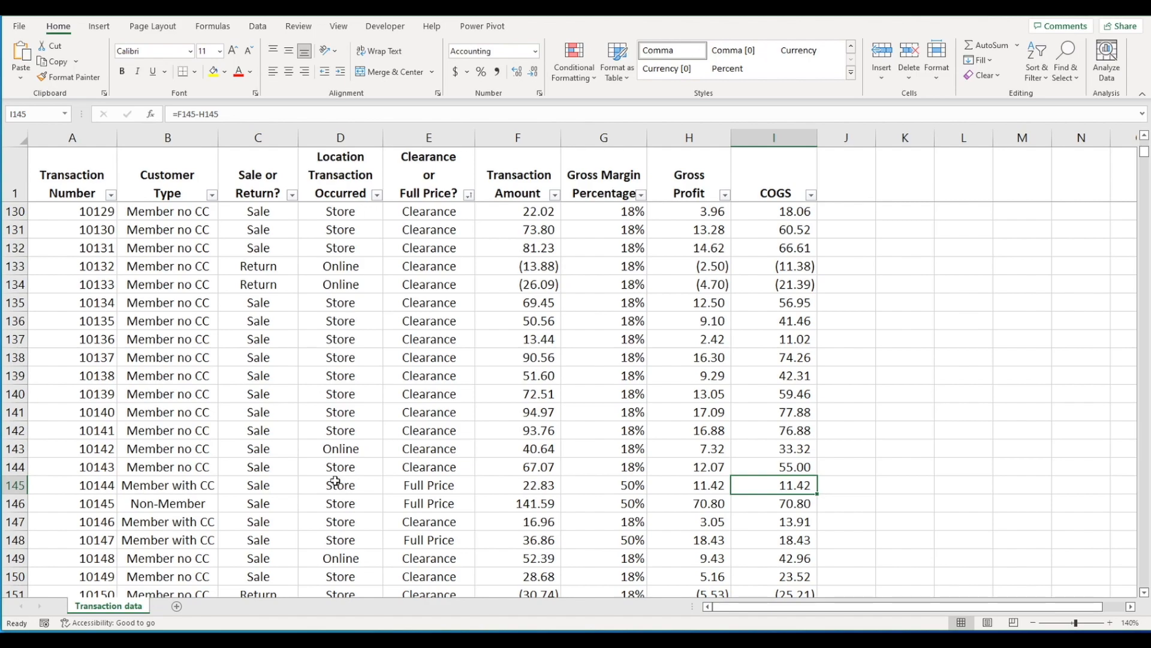
Step: Fill one example cell per customer type: B146 (Non-Member) yellow, B148 (Member with CC) blue and B136 (Member no CC) green
{"action": "left_click", "coordinate": [174, 502]}
{"action": "left_click", "coordinate": [214, 72]}
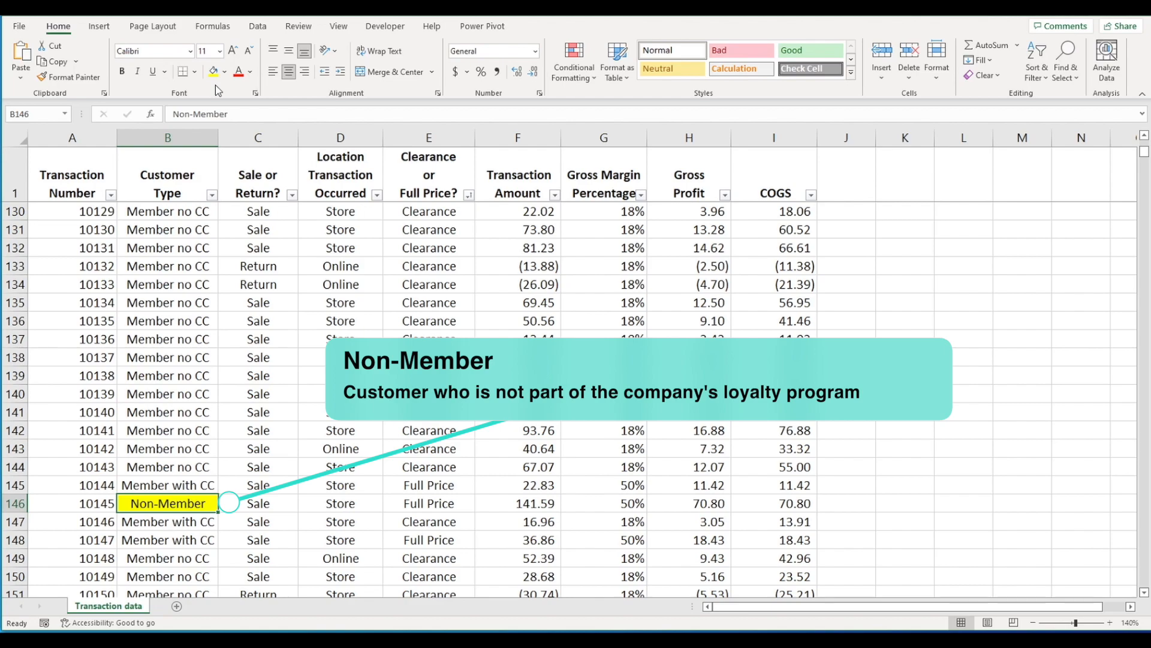
{"action": "key", "text": "Down"}
{"action": "key", "text": "Down"}
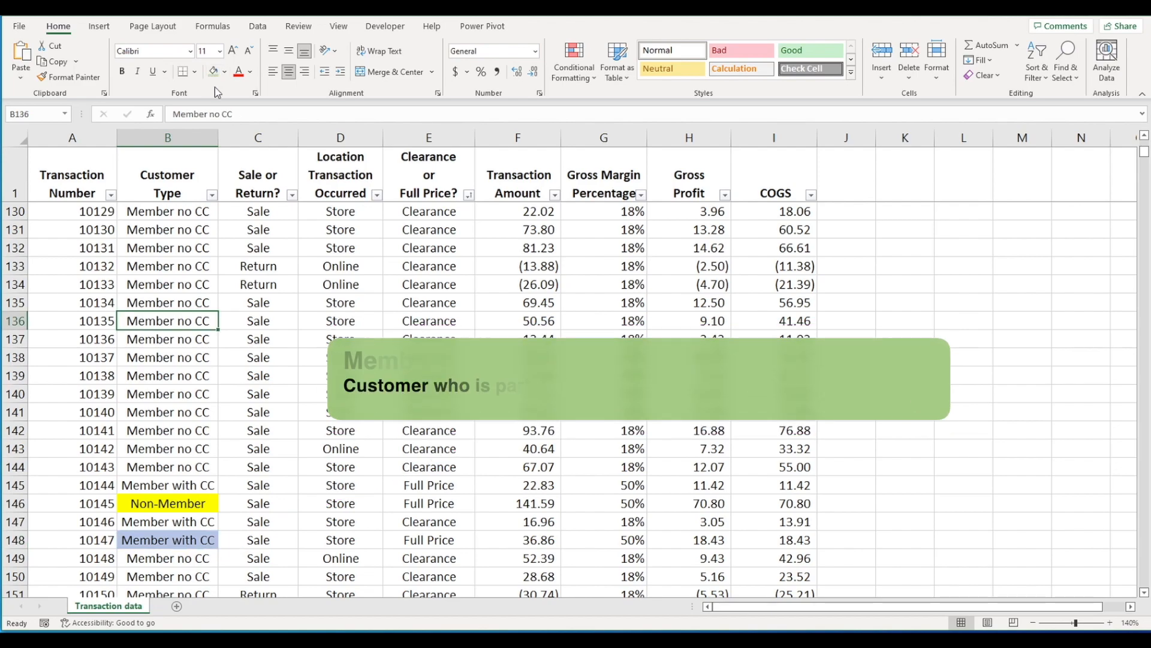
{"action": "left_click", "coordinate": [216, 78]}
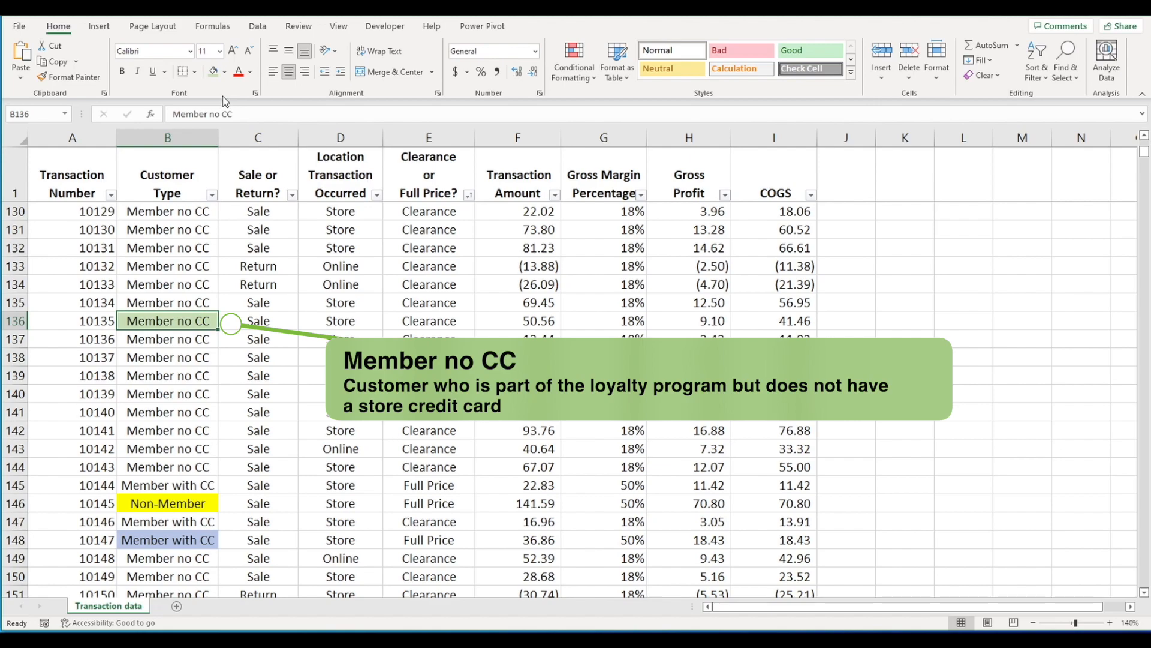
{"action": "left_click_drag", "start_coordinate": [162, 320], "coordinate": [172, 540]}
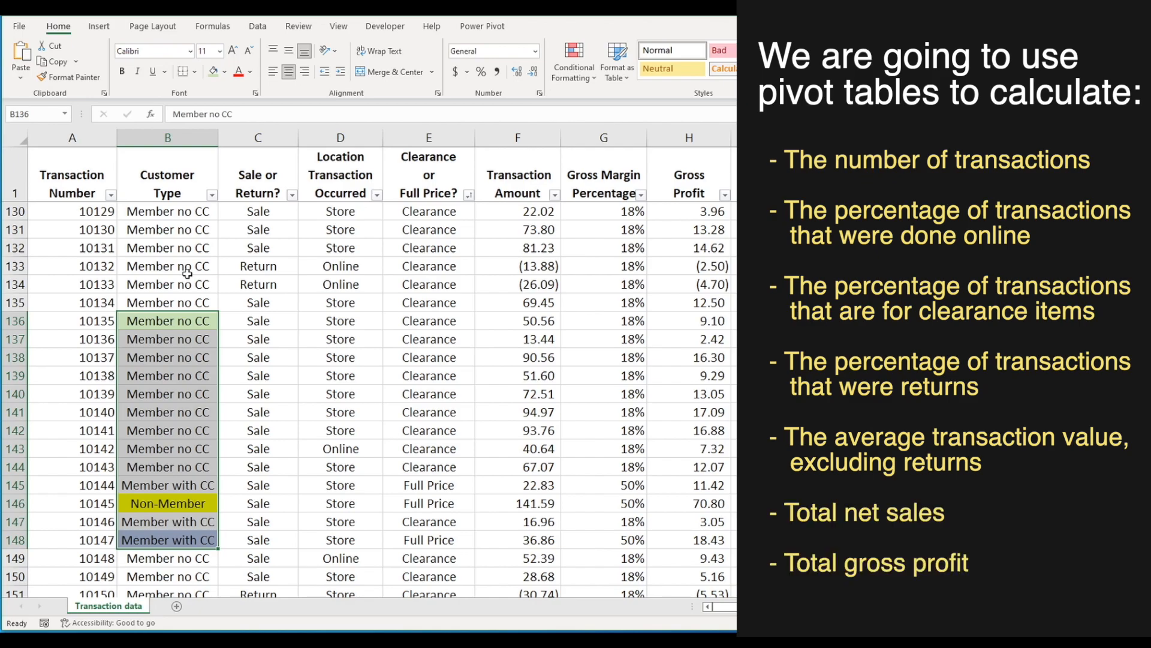
Step: Insert a PivotTable from the Transaction data range $A$1:$I$10001, placed on a new worksheet
{"action": "left_click", "coordinate": [140, 281]}
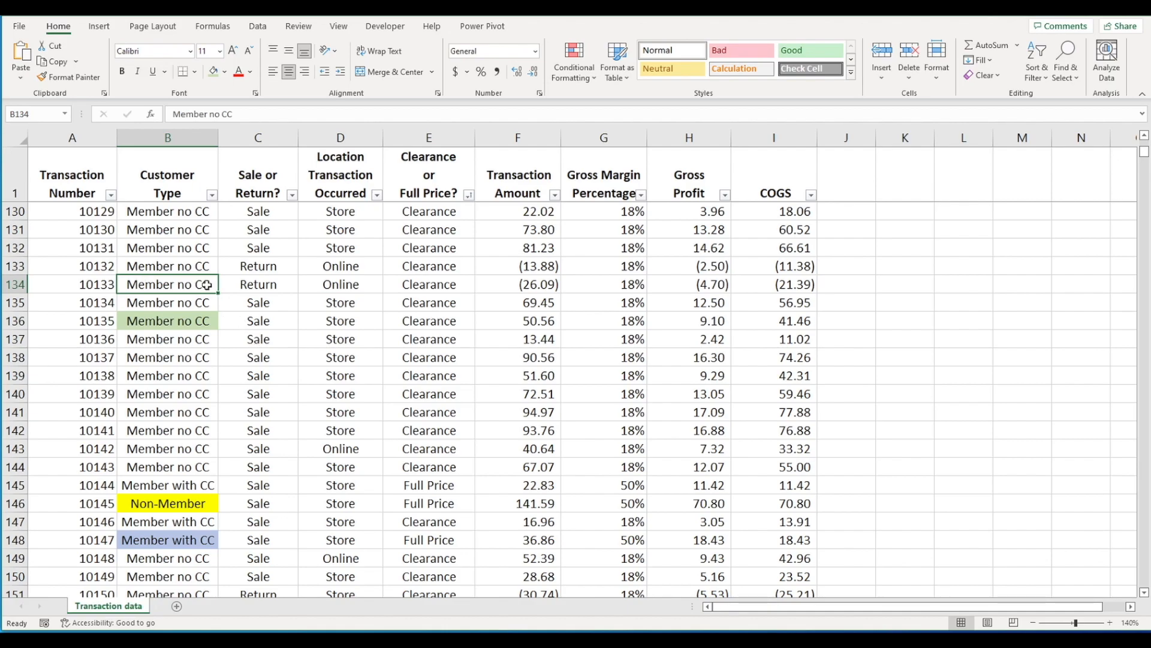
{"action": "left_click", "coordinate": [105, 28]}
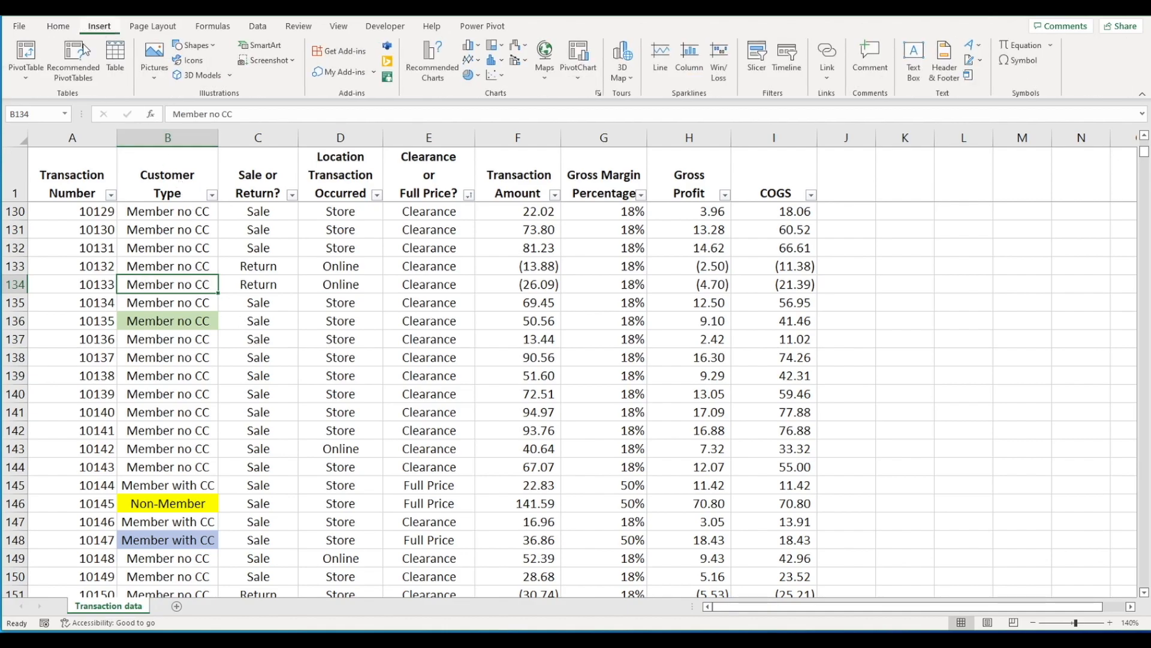
{"action": "left_click", "coordinate": [26, 54]}
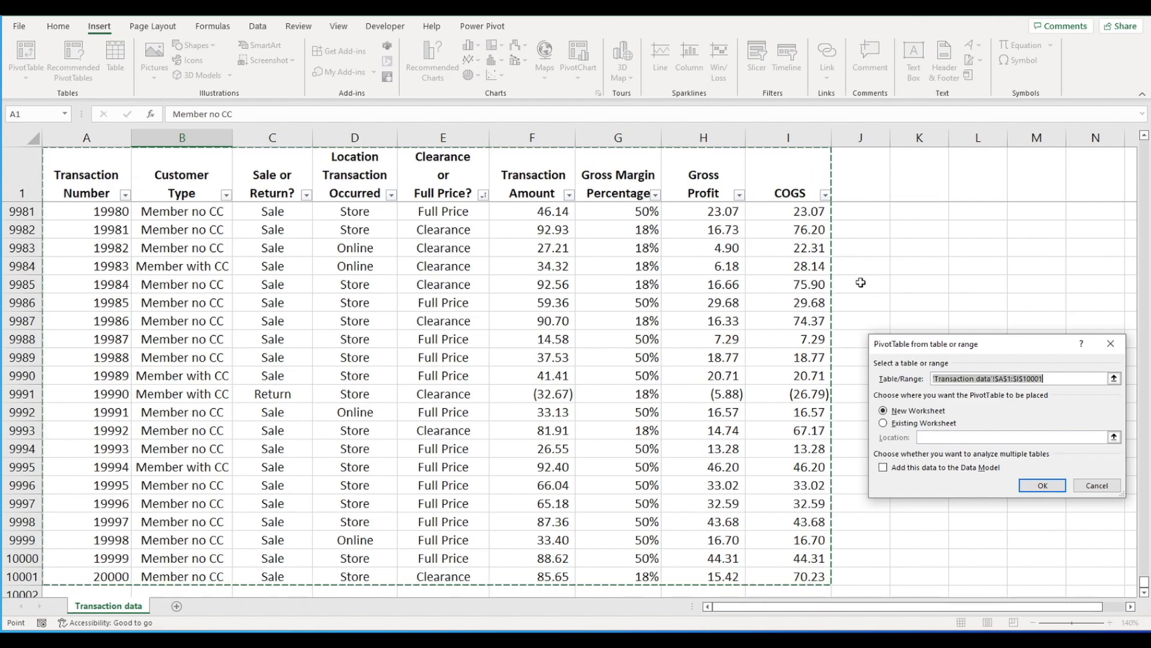
{"action": "left_click", "coordinate": [1068, 377]}
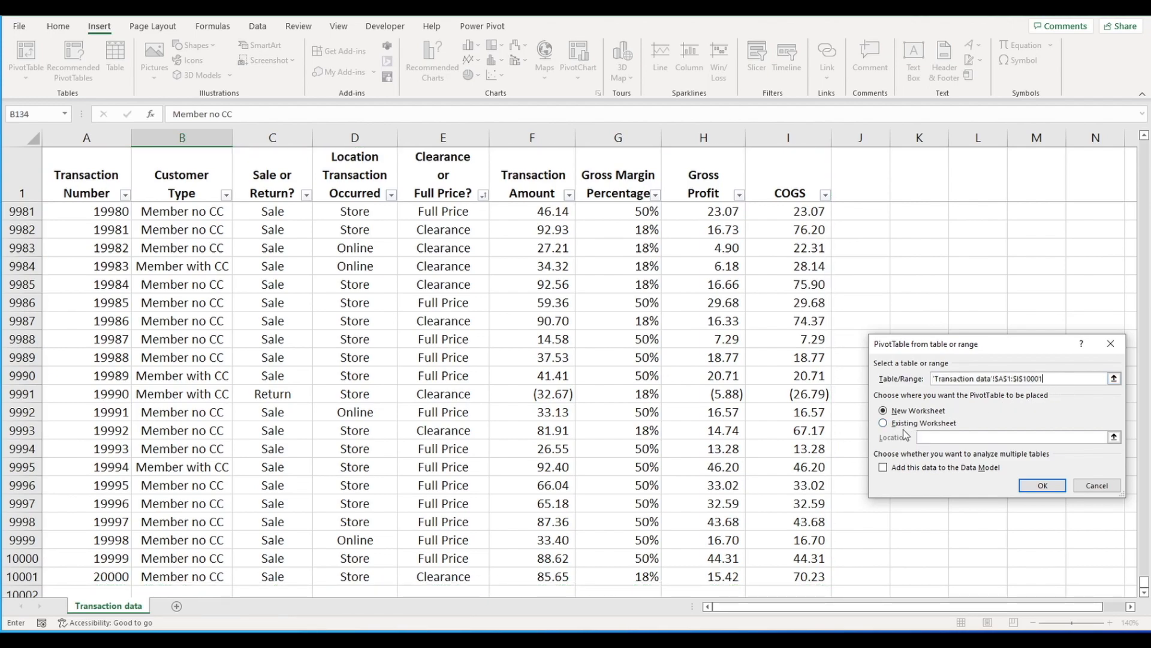
{"action": "left_click", "coordinate": [884, 423]}
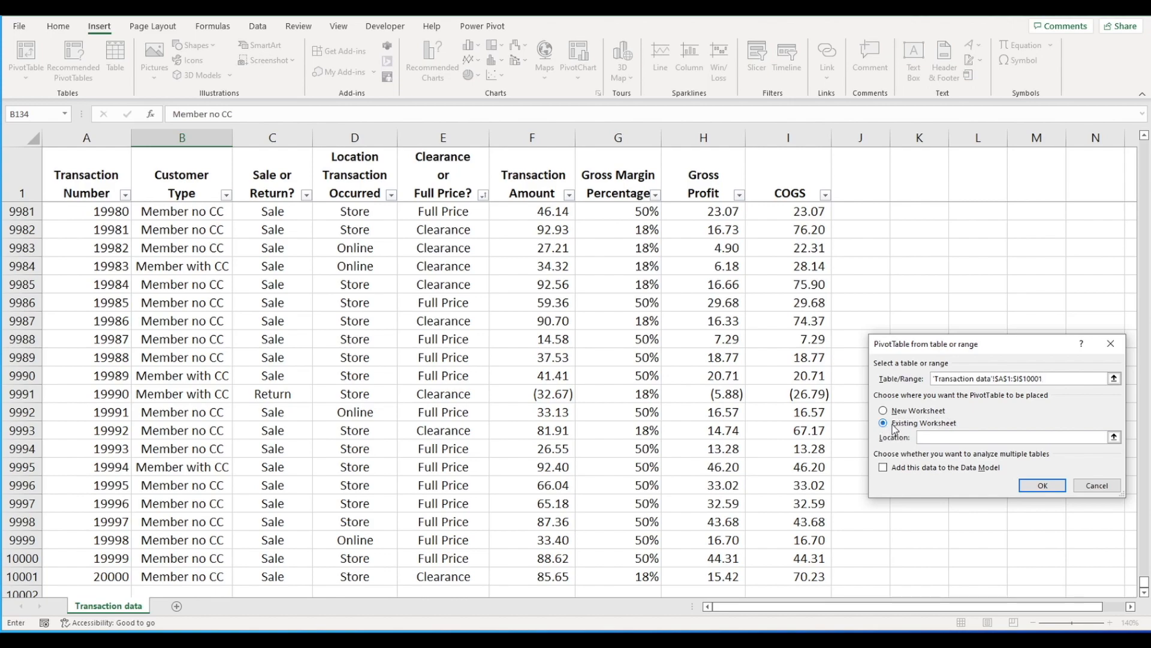
{"action": "left_click", "coordinate": [886, 411]}
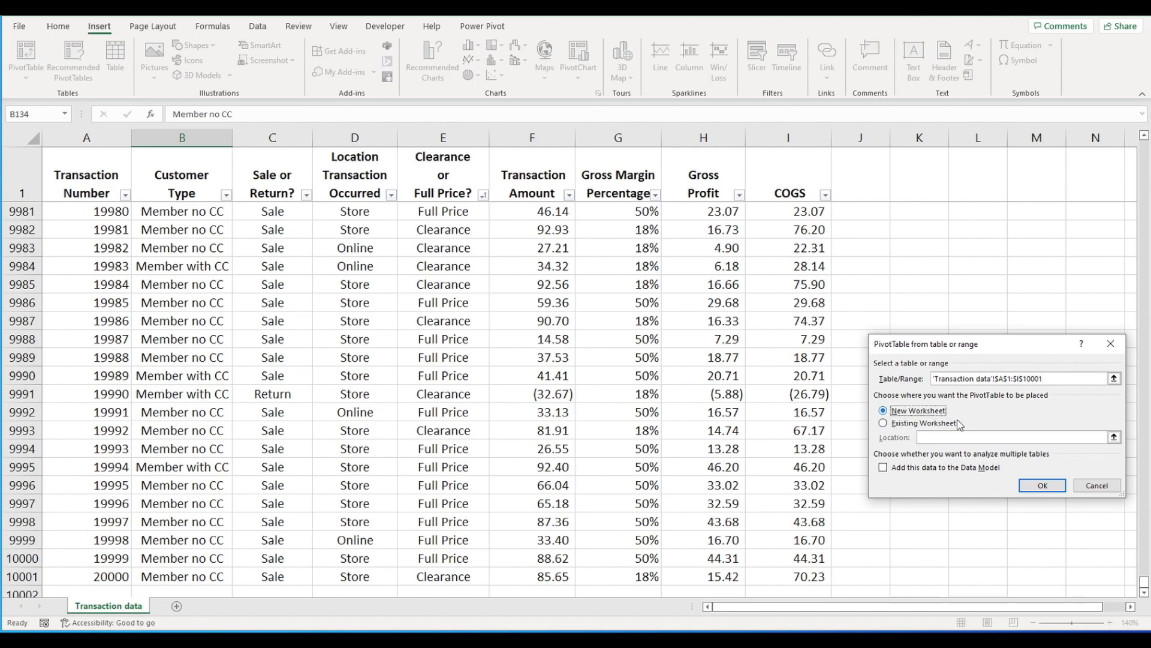
{"action": "left_click", "coordinate": [1028, 484]}
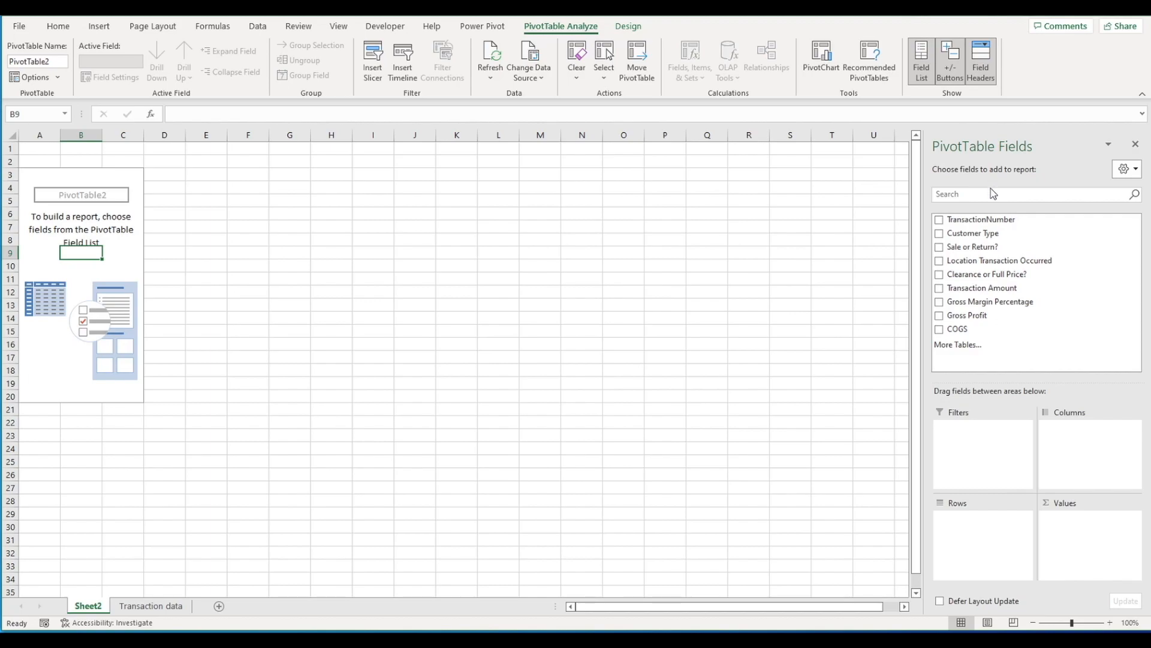
Step: Select a cell outside the empty pivot table, then return to cell C9 inside it to bring back the field list
{"action": "left_click", "coordinate": [123, 252]}
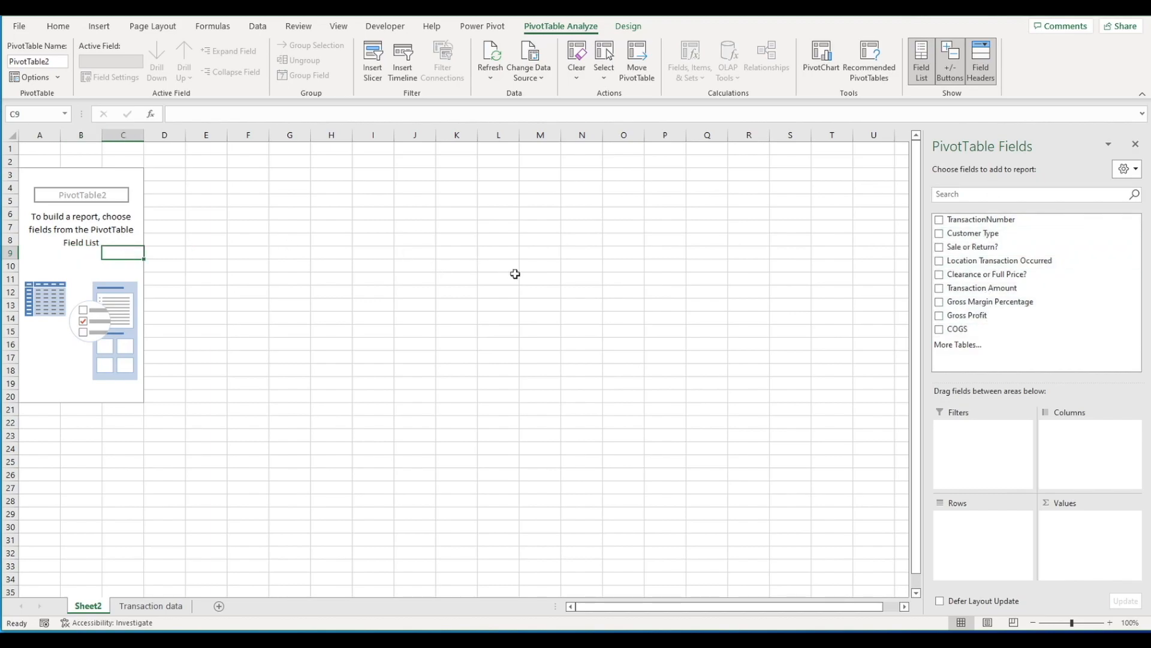
{"action": "left_click", "coordinate": [501, 255]}
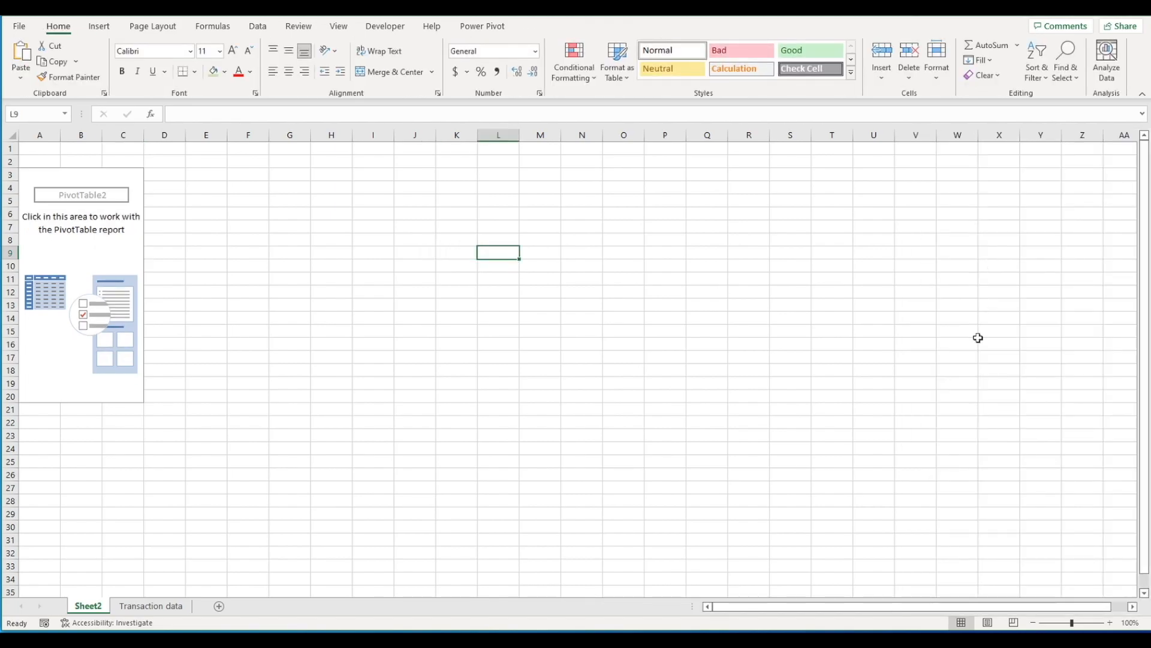
{"action": "left_click", "coordinate": [121, 251]}
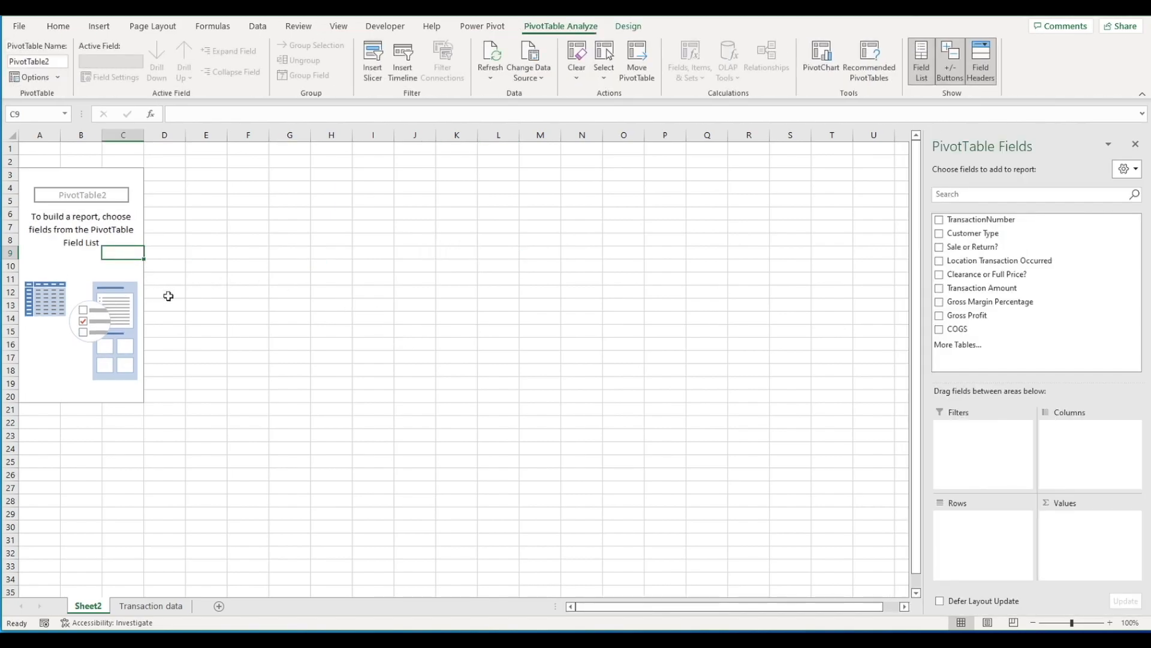
Step: Add Customer Type as the pivot table's row field and TransactionNumber as its value field
{"action": "left_click", "coordinate": [1110, 625]}
{"action": "left_click", "coordinate": [1109, 624]}
{"action": "left_click", "coordinate": [1110, 624]}
{"action": "left_click", "coordinate": [1110, 624]}
{"action": "left_click", "coordinate": [1109, 624]}
{"action": "left_click", "coordinate": [1110, 624]}
{"action": "left_click", "coordinate": [1109, 624]}
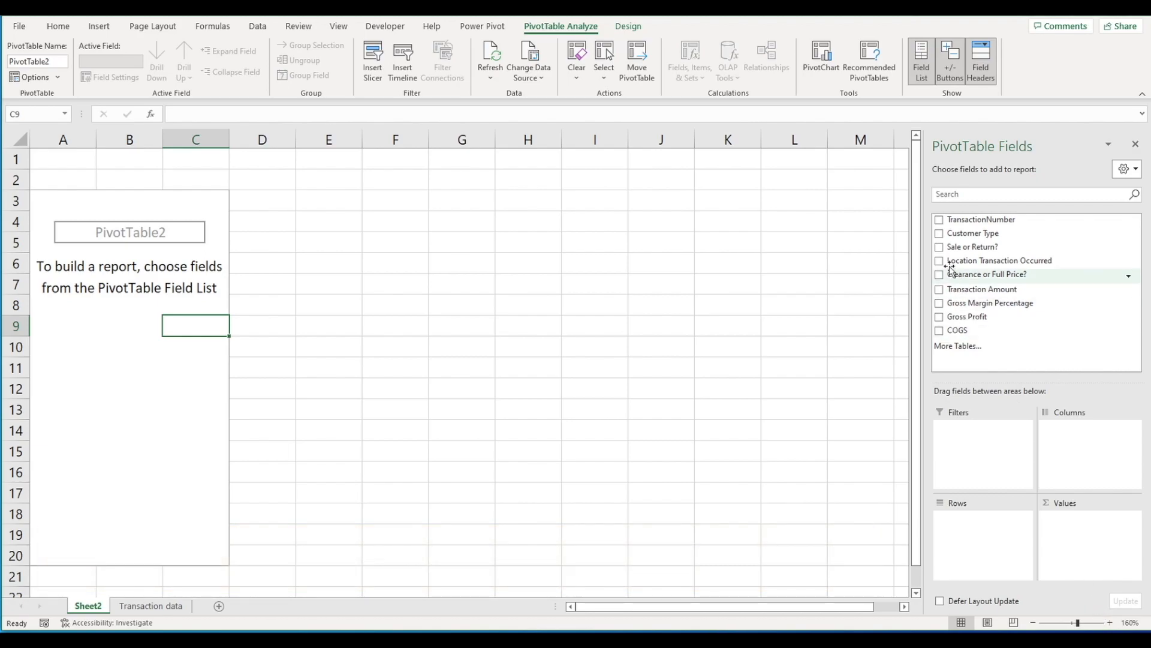
{"action": "left_click", "coordinate": [939, 234]}
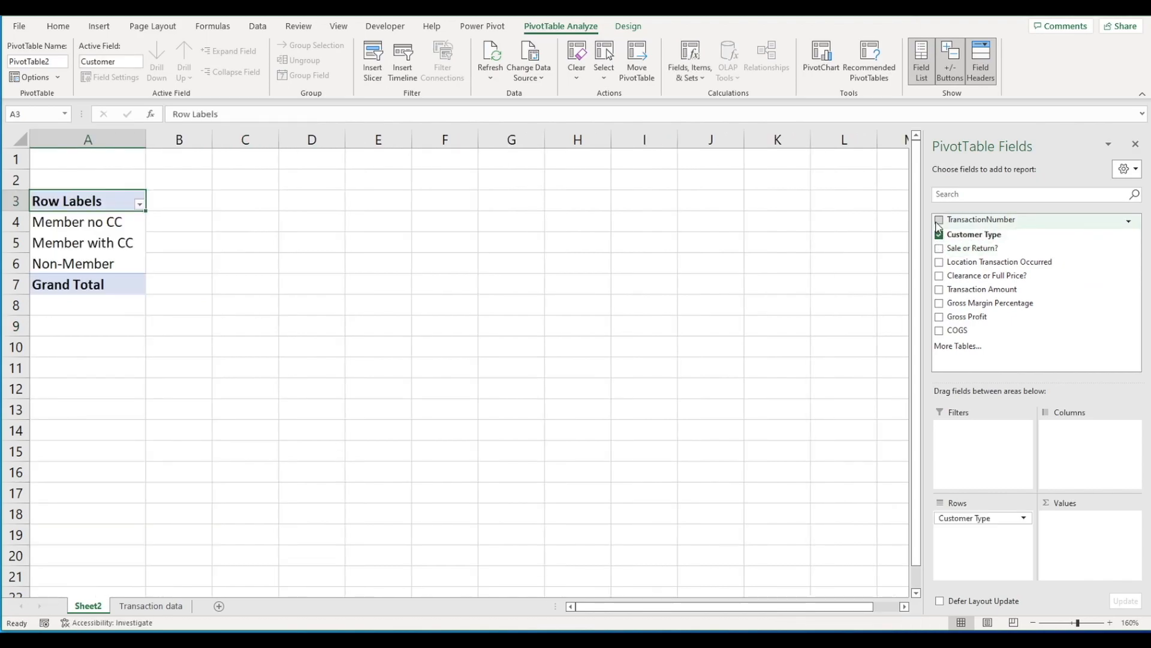
{"action": "left_click", "coordinate": [939, 220]}
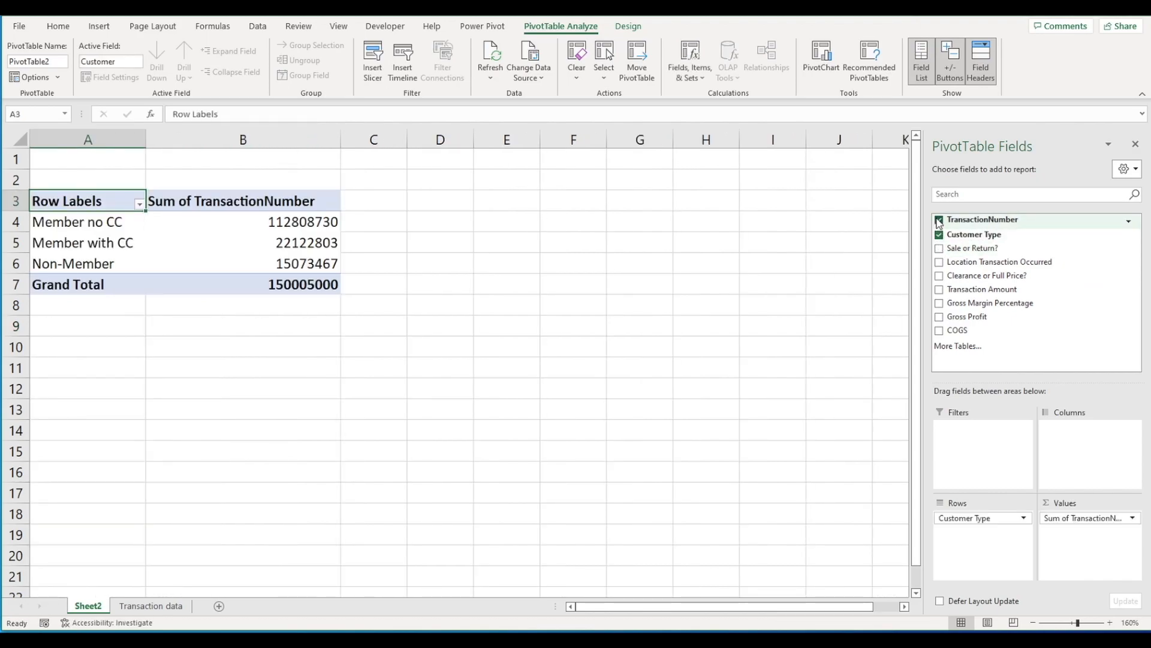
Step: Summarize the TransactionNumber values by Count instead of Sum
{"action": "left_click", "coordinate": [331, 203]}
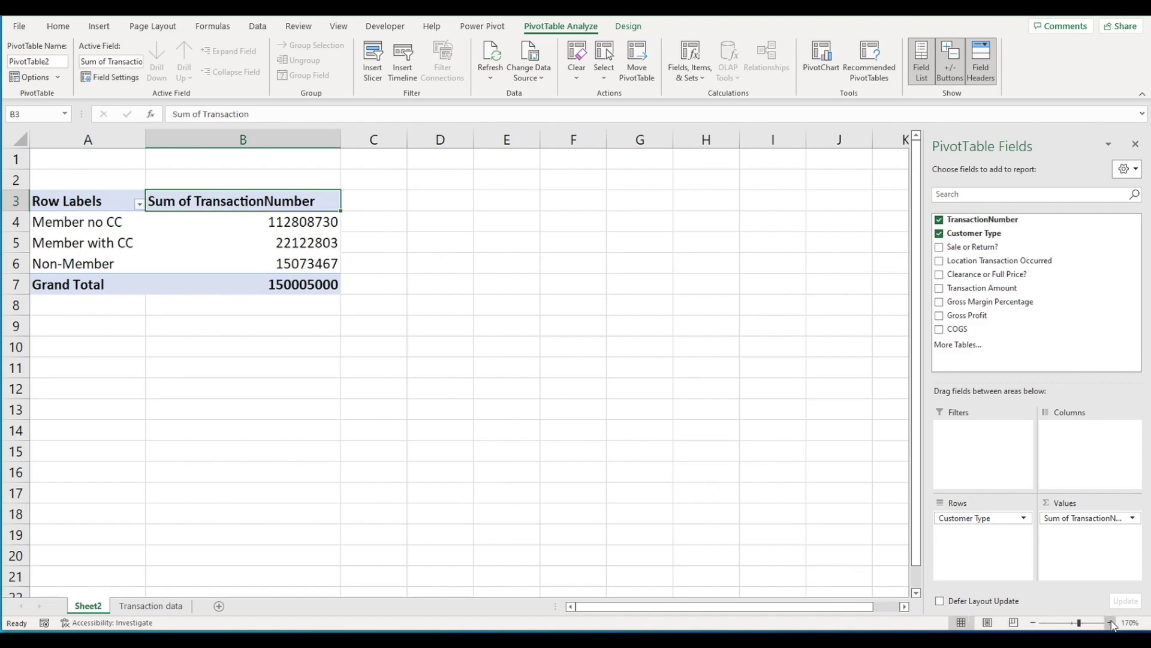
{"action": "left_click", "coordinate": [1110, 622]}
{"action": "left_click", "coordinate": [1111, 622]}
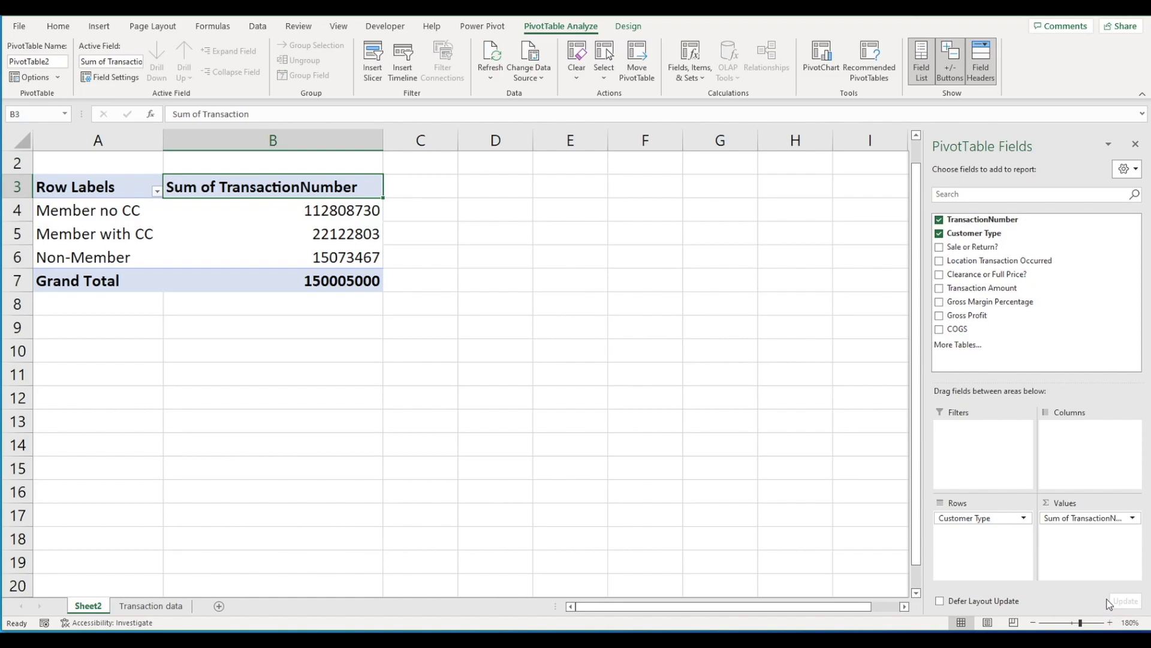
{"action": "right_click", "coordinate": [327, 236]}
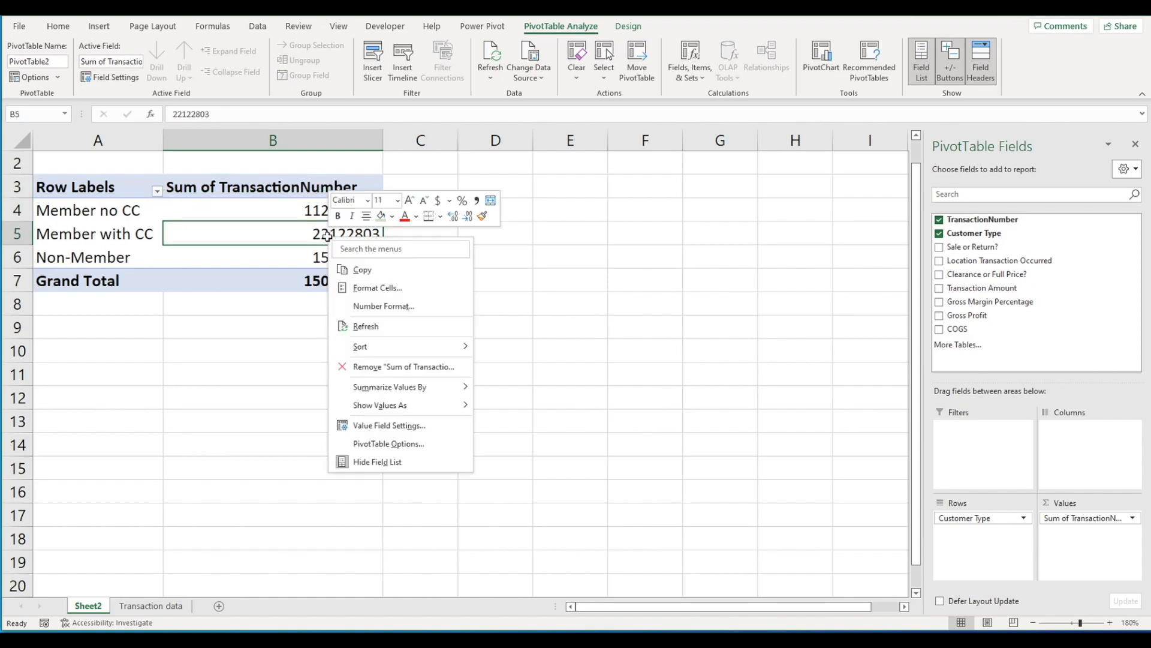
{"action": "mouse_move", "coordinate": [382, 389]}
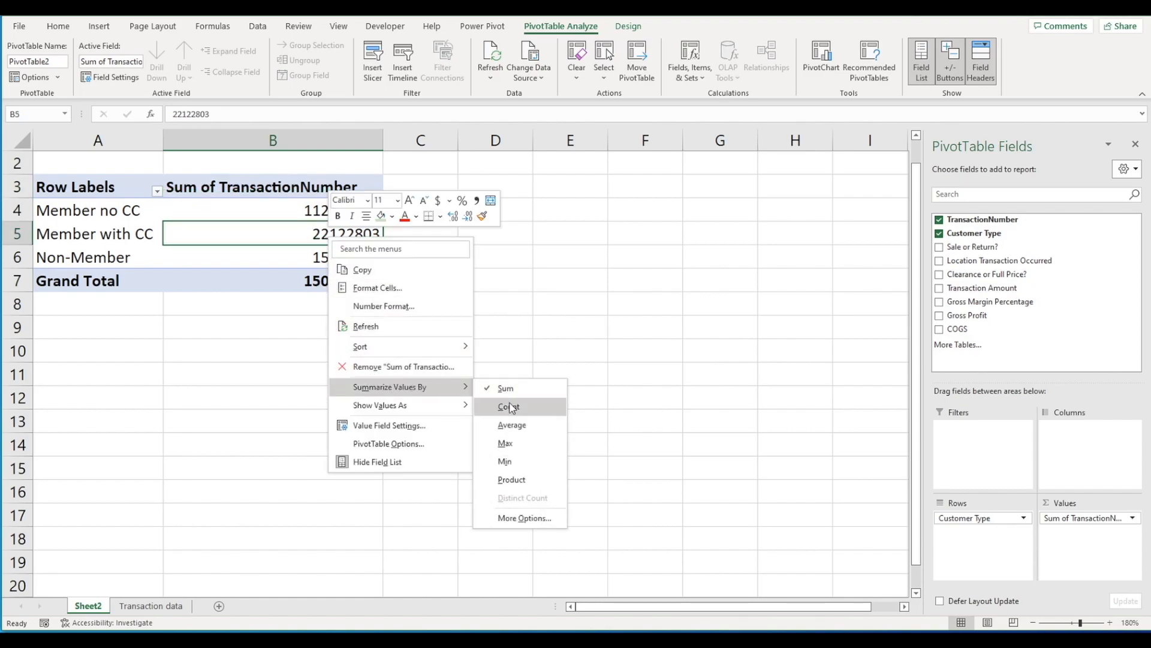
{"action": "left_click", "coordinate": [509, 407]}
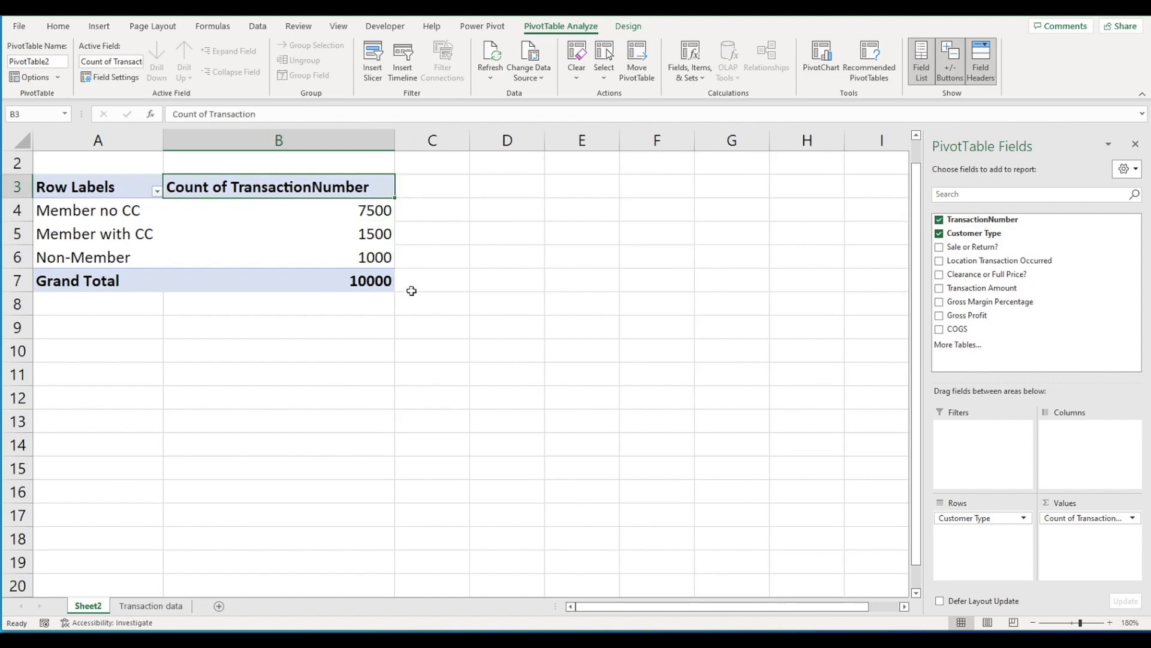
Step: Check the transaction count for Member no CC and the grand total in the pivot table
{"action": "left_click", "coordinate": [344, 213]}
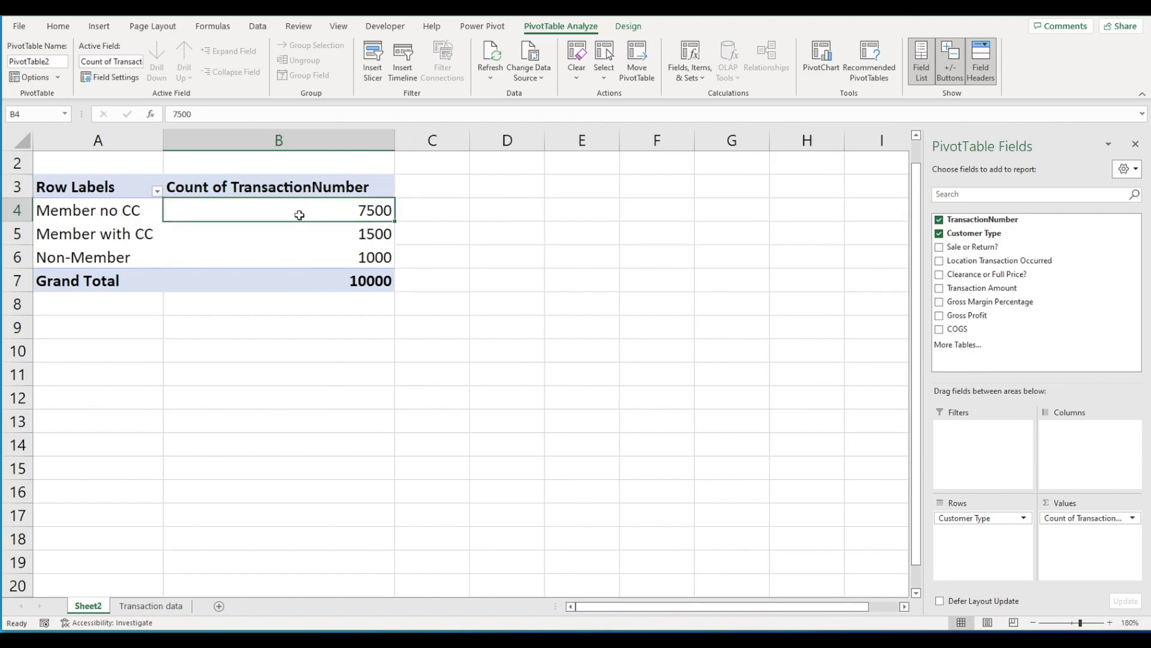
{"action": "left_click_drag", "start_coordinate": [165, 214], "coordinate": [157, 219]}
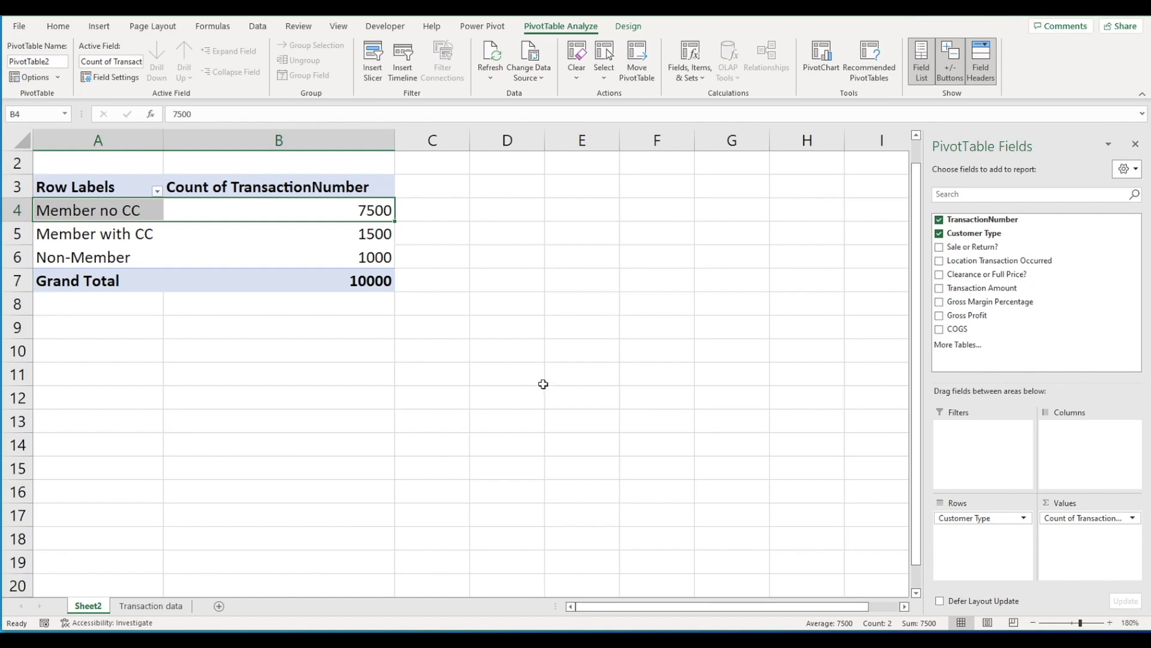
{"action": "left_click", "coordinate": [386, 282]}
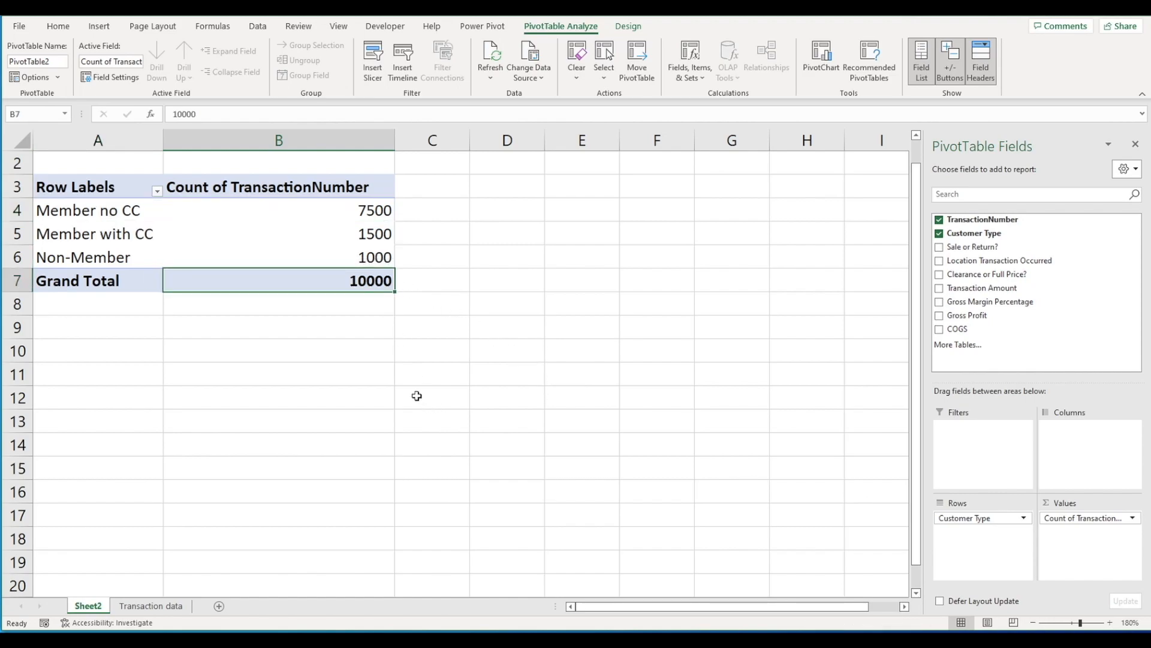
Step: Add Location Transaction Occurred as a second row field beneath Customer Type
{"action": "left_click", "coordinate": [135, 212]}
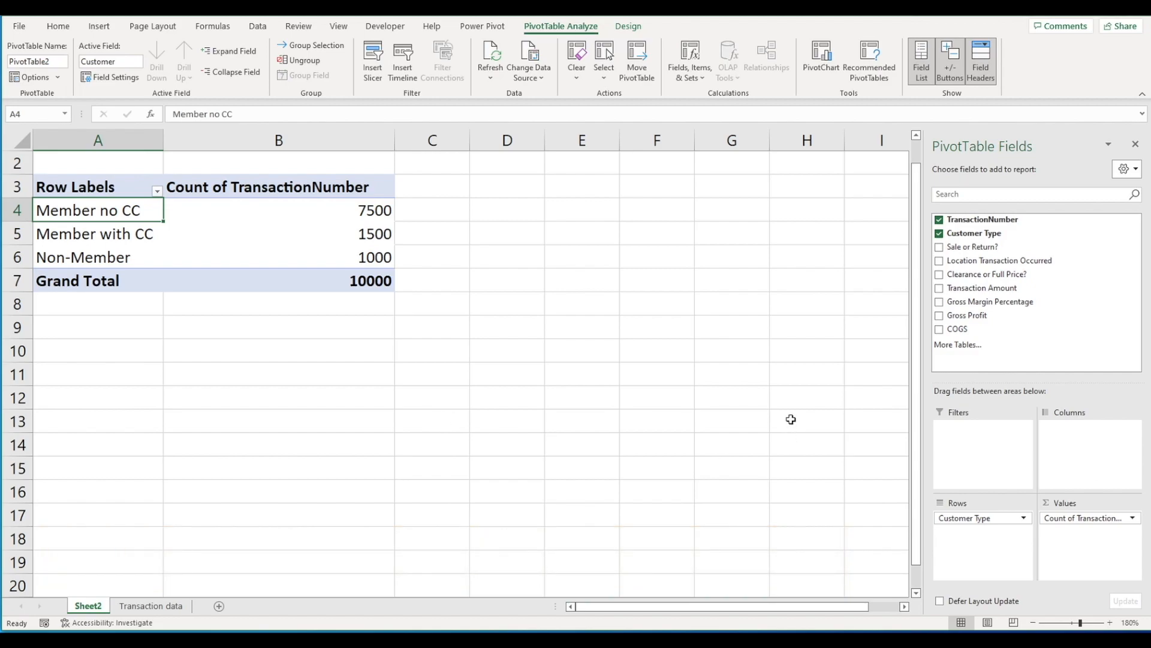
{"action": "left_click", "coordinate": [940, 261]}
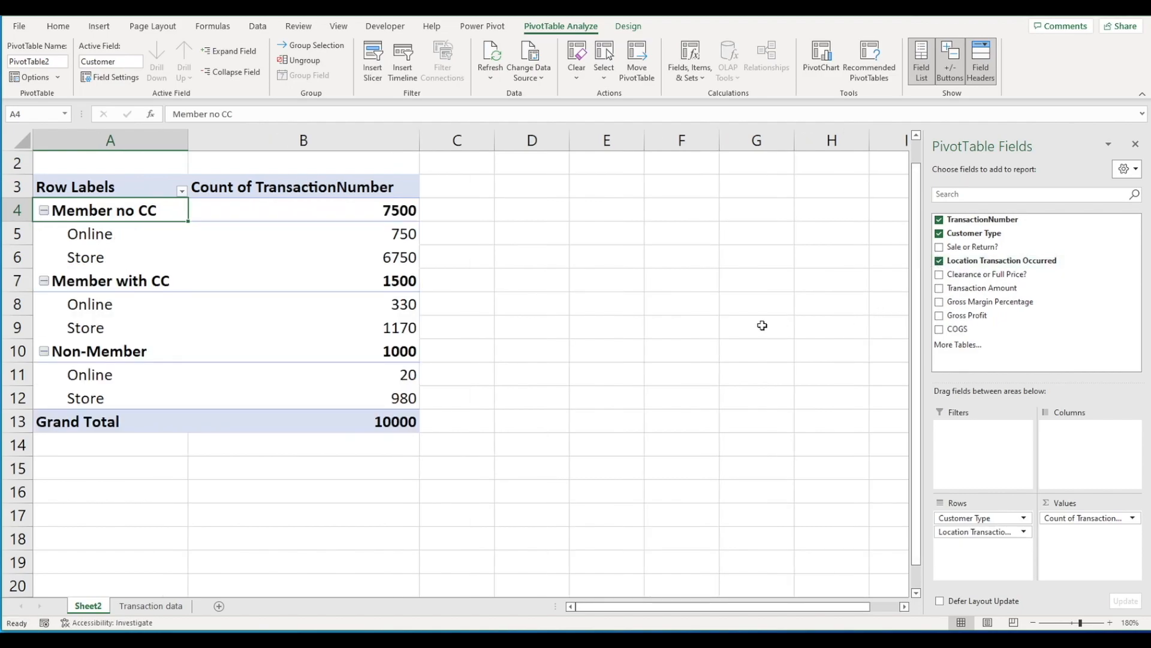
Step: Show the transaction counts as % of Parent Total, using Customer Type as the base field
{"action": "left_click_drag", "start_coordinate": [396, 228], "coordinate": [394, 254]}
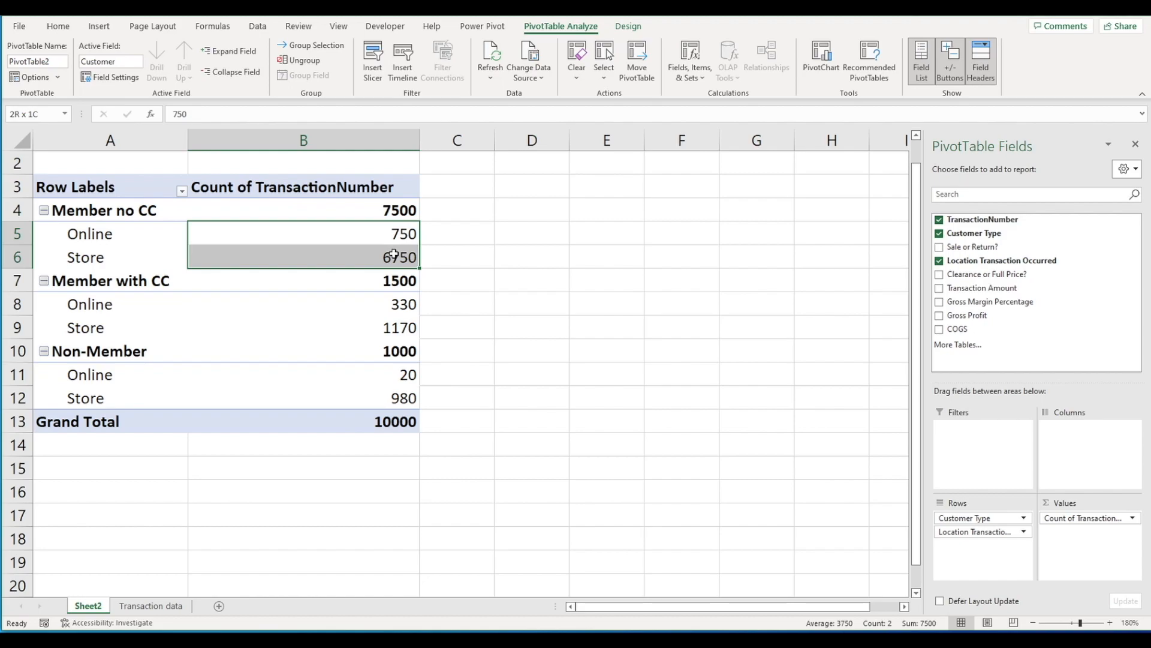
{"action": "left_click", "coordinate": [168, 216]}
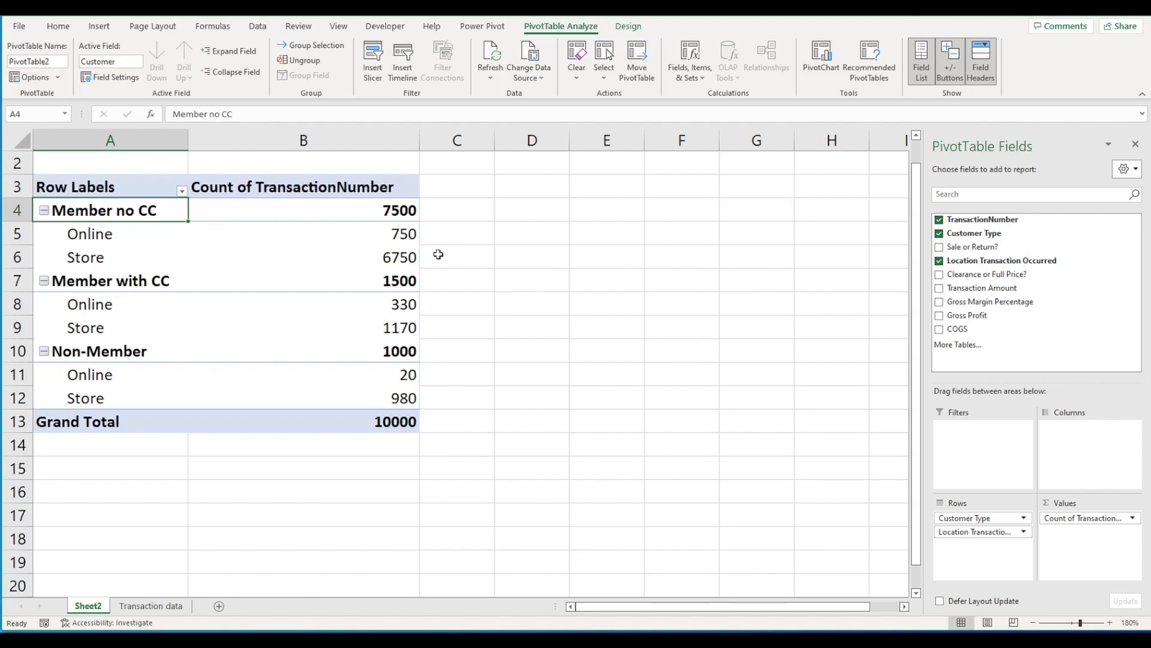
{"action": "key", "text": "Right"}
{"action": "key", "text": "Down"}
{"action": "key", "text": "Down"}
{"action": "right_click", "coordinate": [364, 265]}
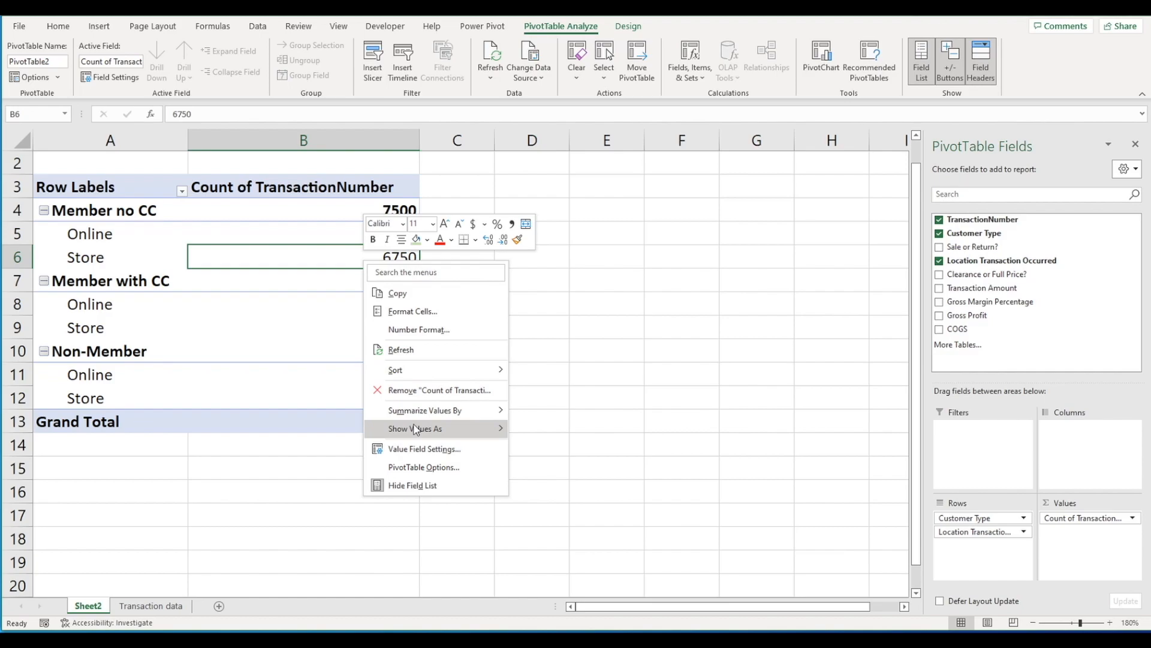
{"action": "mouse_move", "coordinate": [415, 429]}
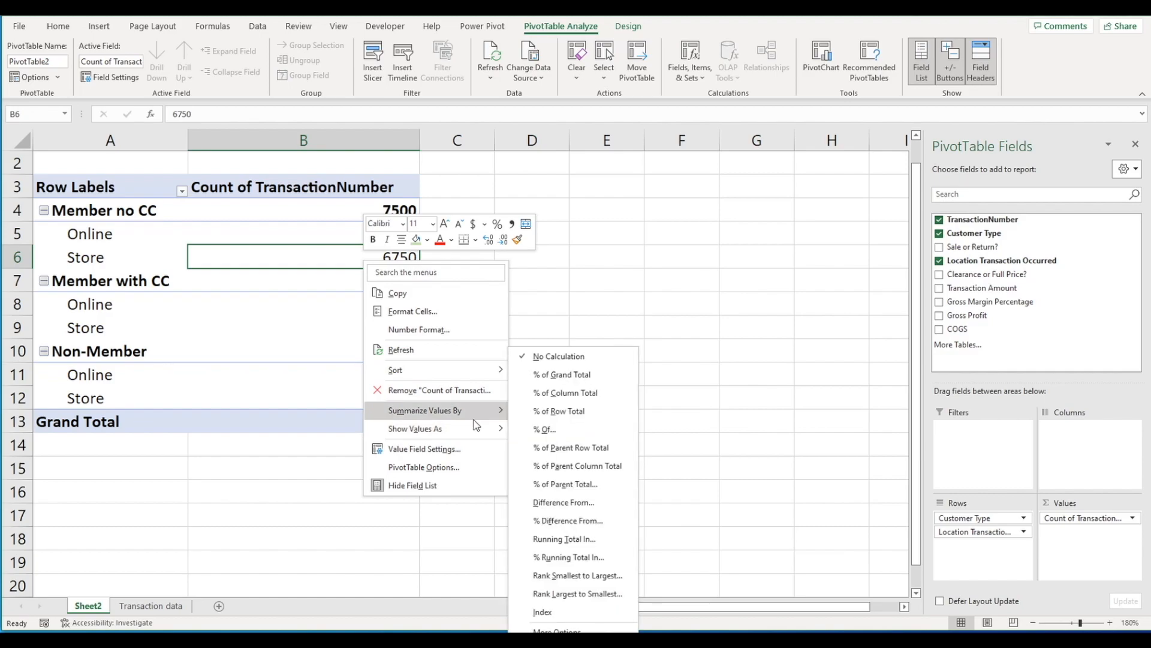
{"action": "left_click", "coordinate": [548, 487]}
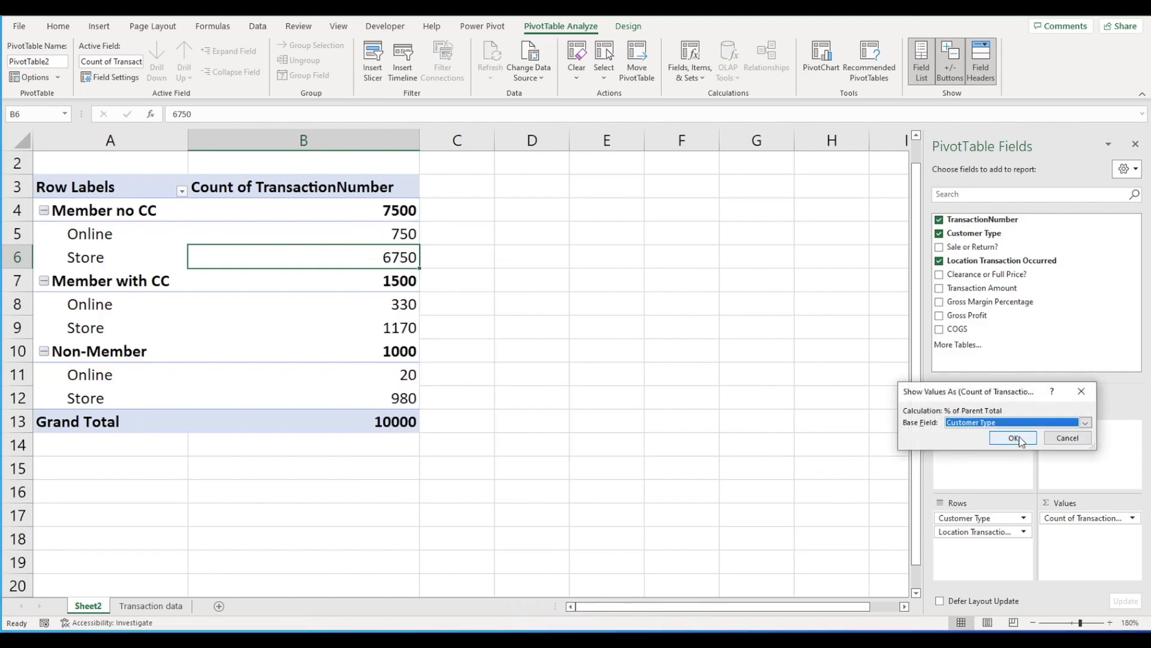
{"action": "left_click", "coordinate": [1014, 438]}
Step: Compare the online and store transaction percentages for each customer type in the pivot table
{"action": "left_click_drag", "start_coordinate": [384, 234], "coordinate": [387, 258]}
{"action": "left_click_drag", "start_coordinate": [395, 300], "coordinate": [397, 322]}
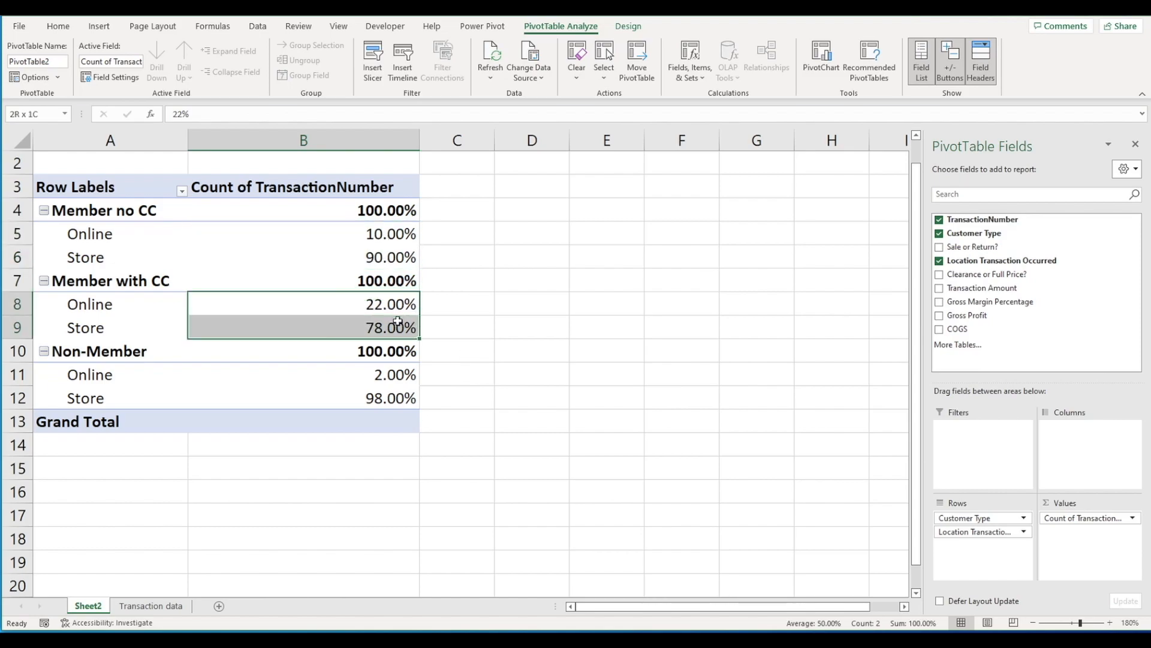
{"action": "left_click", "coordinate": [174, 345]}
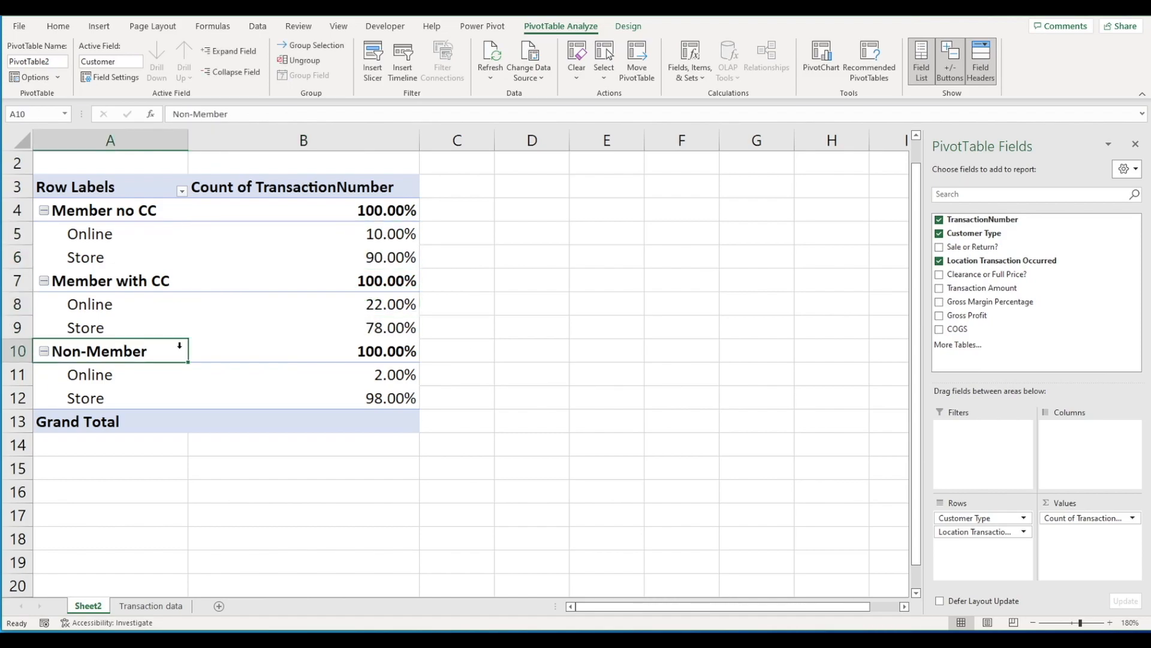
{"action": "left_click", "coordinate": [282, 396]}
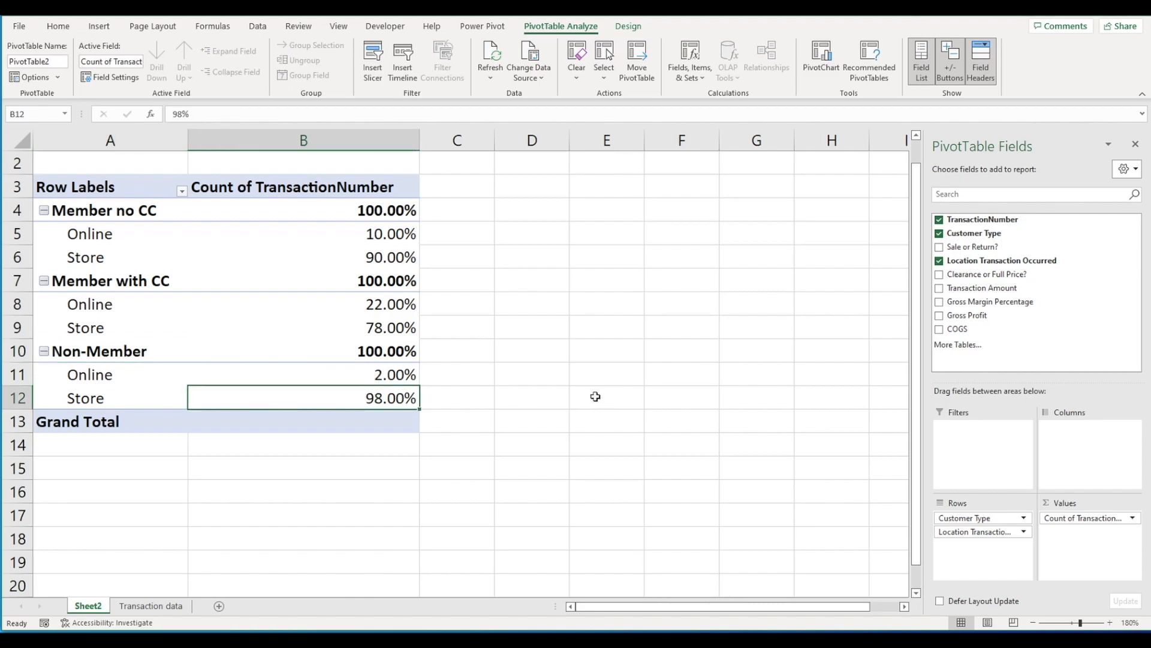
{"action": "left_click", "coordinate": [400, 305]}
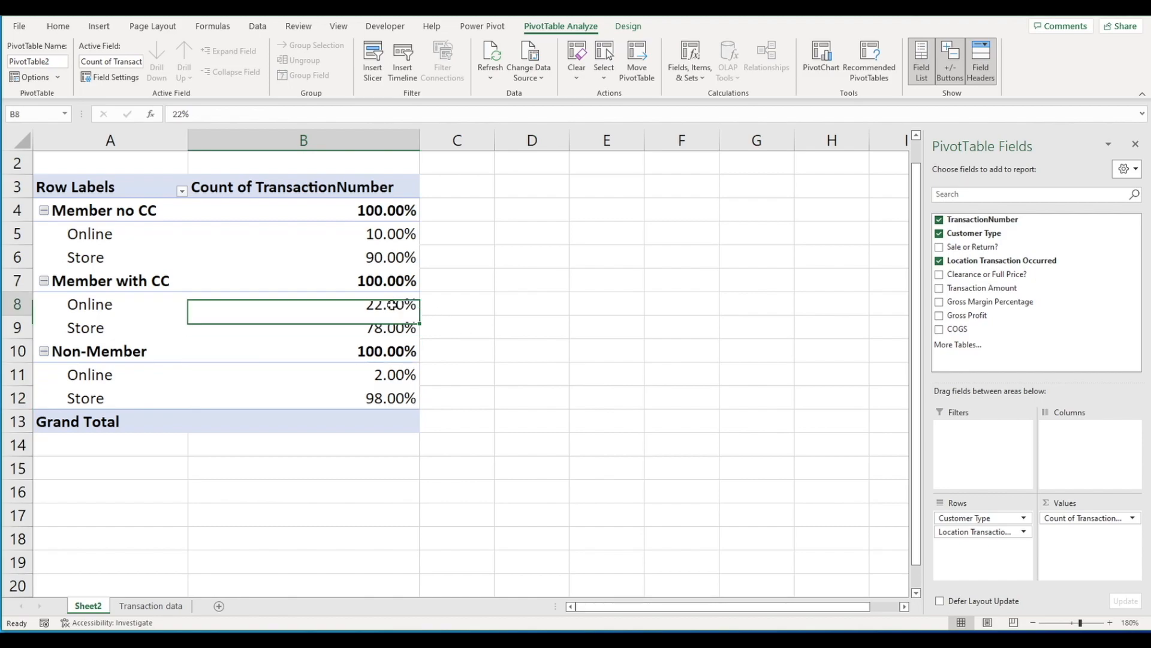
{"action": "left_click_drag", "start_coordinate": [212, 306], "coordinate": [139, 300]}
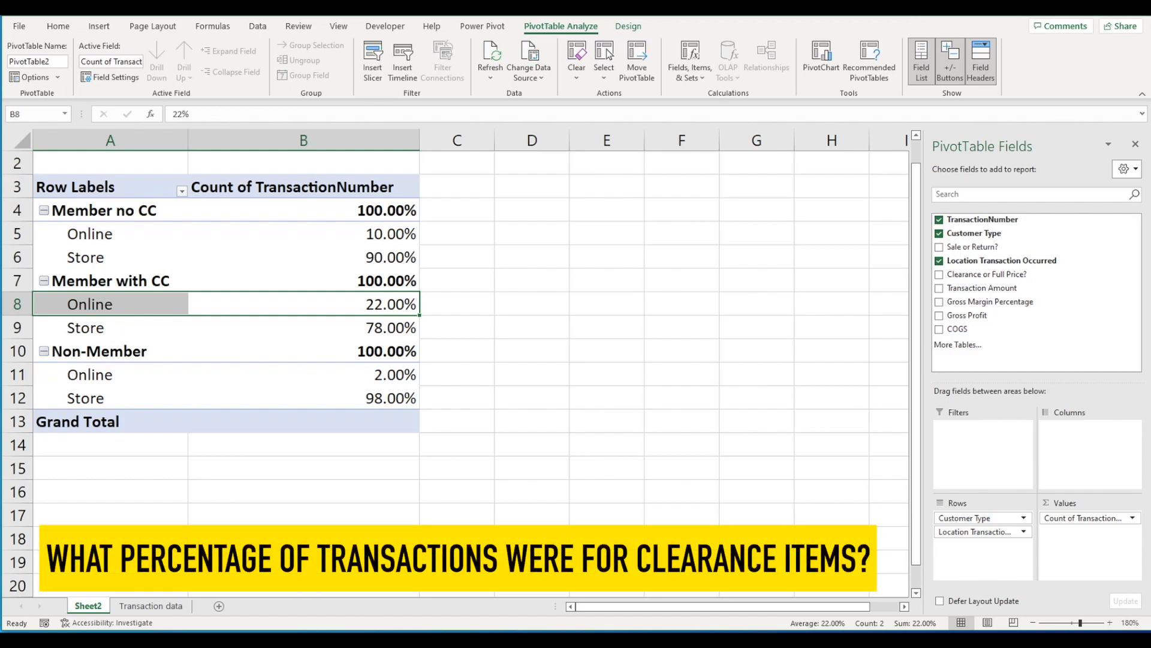
Step: Replace Location Transaction Occurred with Clearance or Full Price? as the second row field and check the clearance percentages by customer type
{"action": "left_click", "coordinate": [939, 274]}
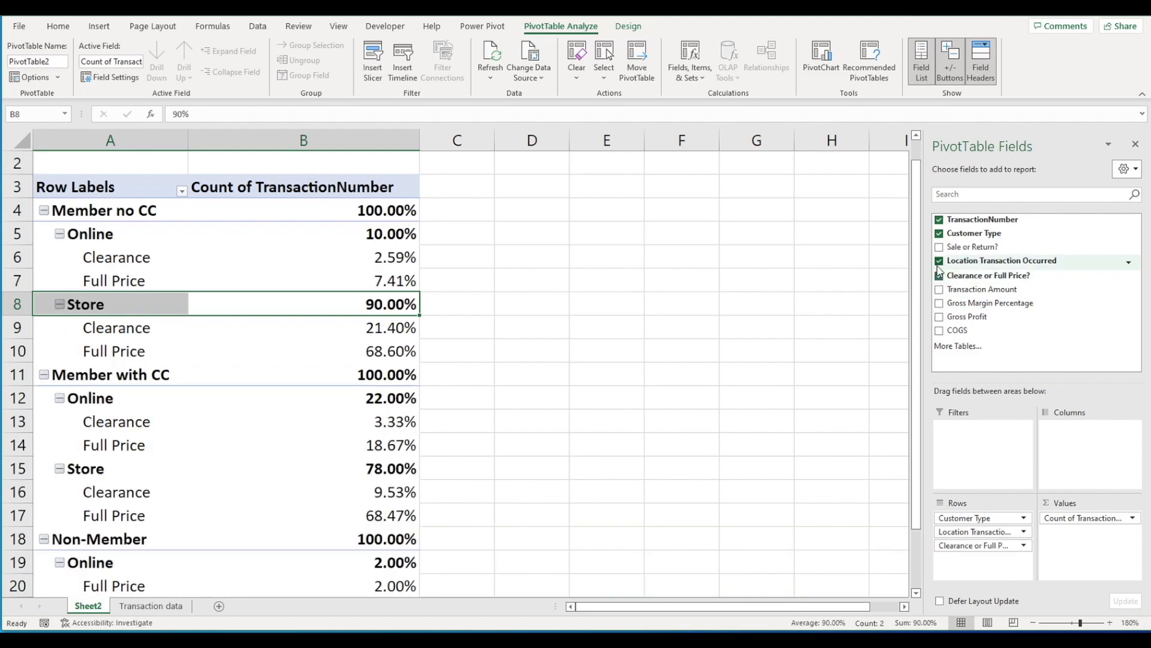
{"action": "left_click", "coordinate": [939, 261]}
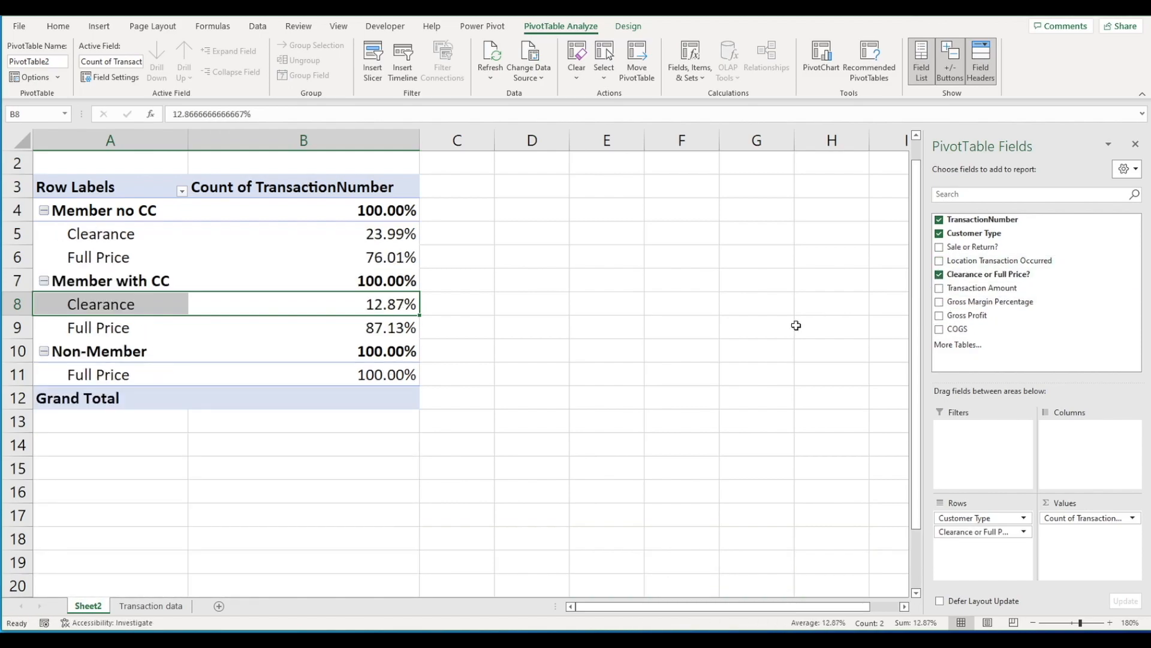
{"action": "key", "text": "Up"}
{"action": "key", "text": "Up"}
{"action": "key", "text": "Up"}
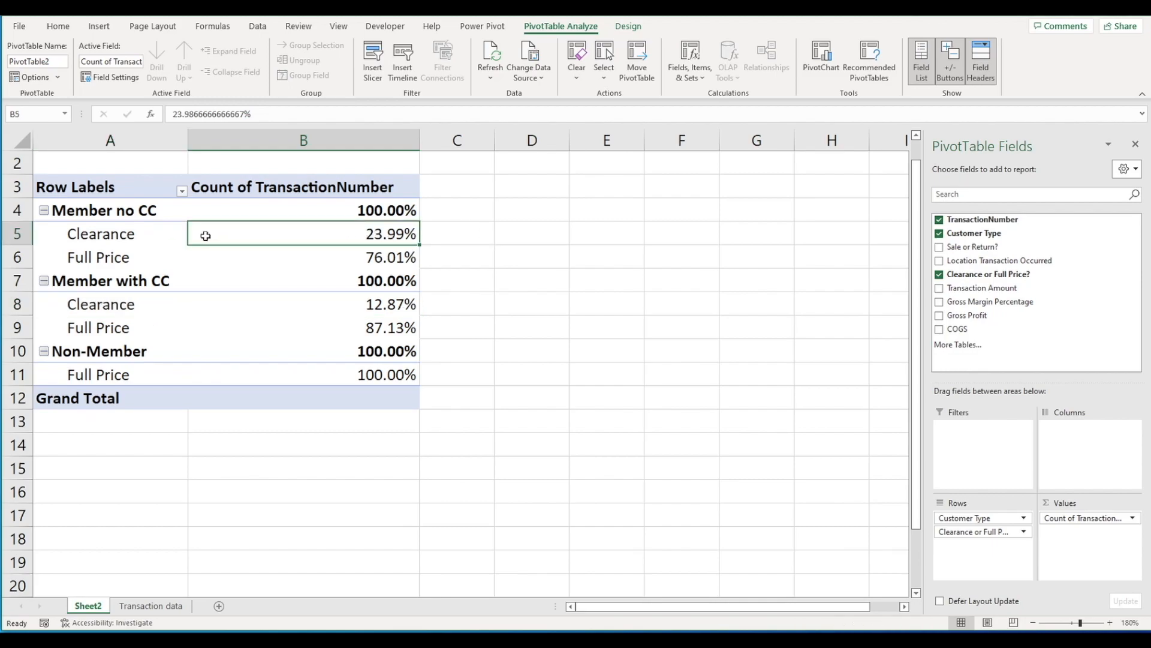
{"action": "left_click_drag", "start_coordinate": [200, 234], "coordinate": [143, 242]}
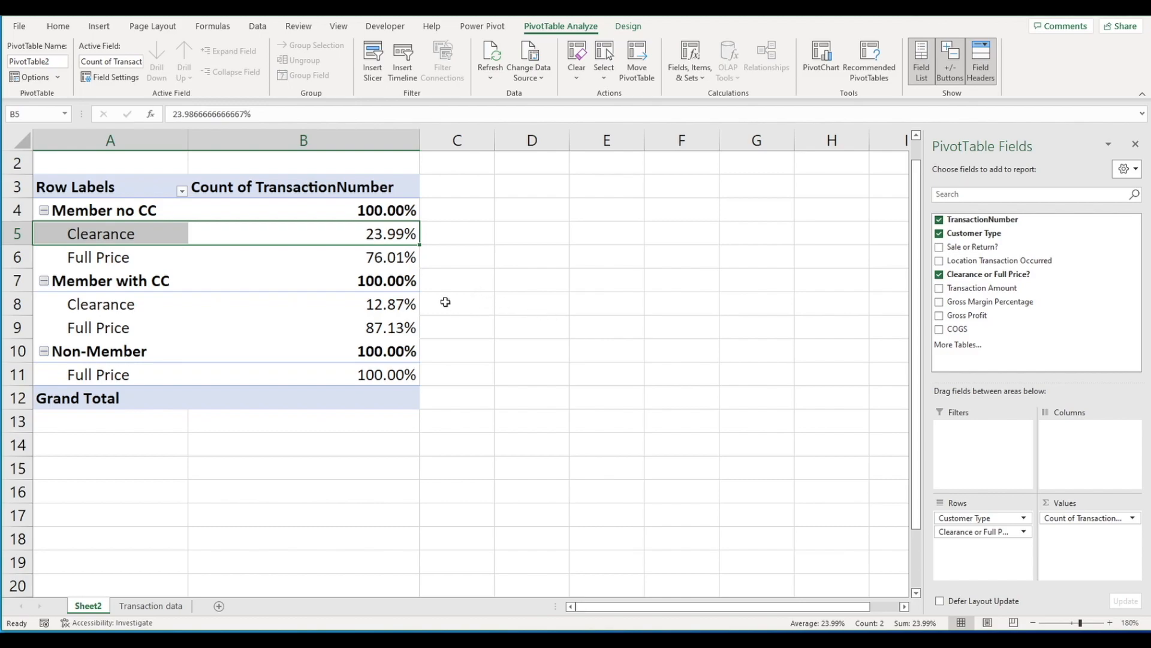
{"action": "left_click", "coordinate": [398, 308]}
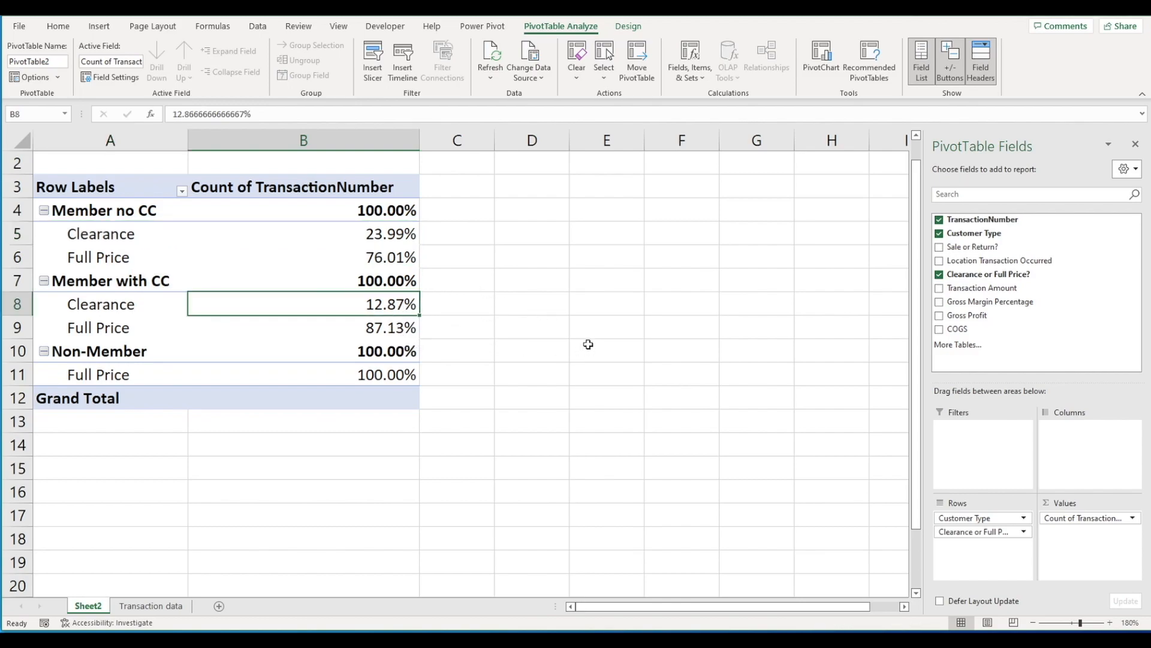
{"action": "left_click_drag", "start_coordinate": [409, 372], "coordinate": [128, 360]}
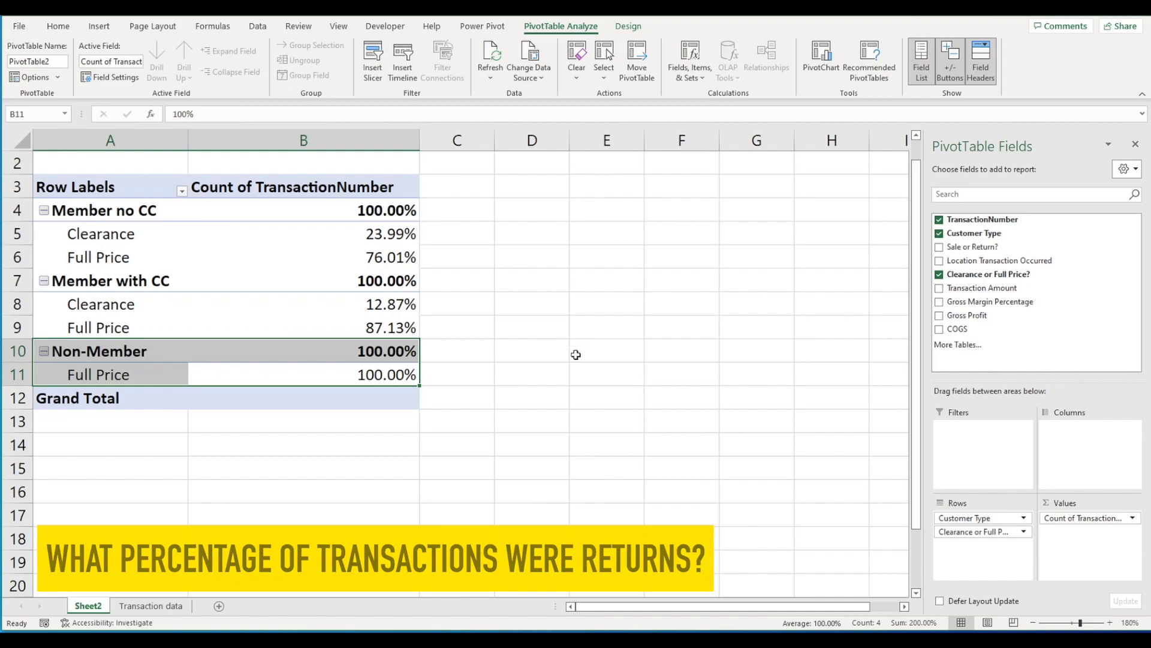
Step: Replace Clearance or Full Price? with Sale or Return? in the rows and check the return percentages by customer type
{"action": "left_click", "coordinate": [939, 247]}
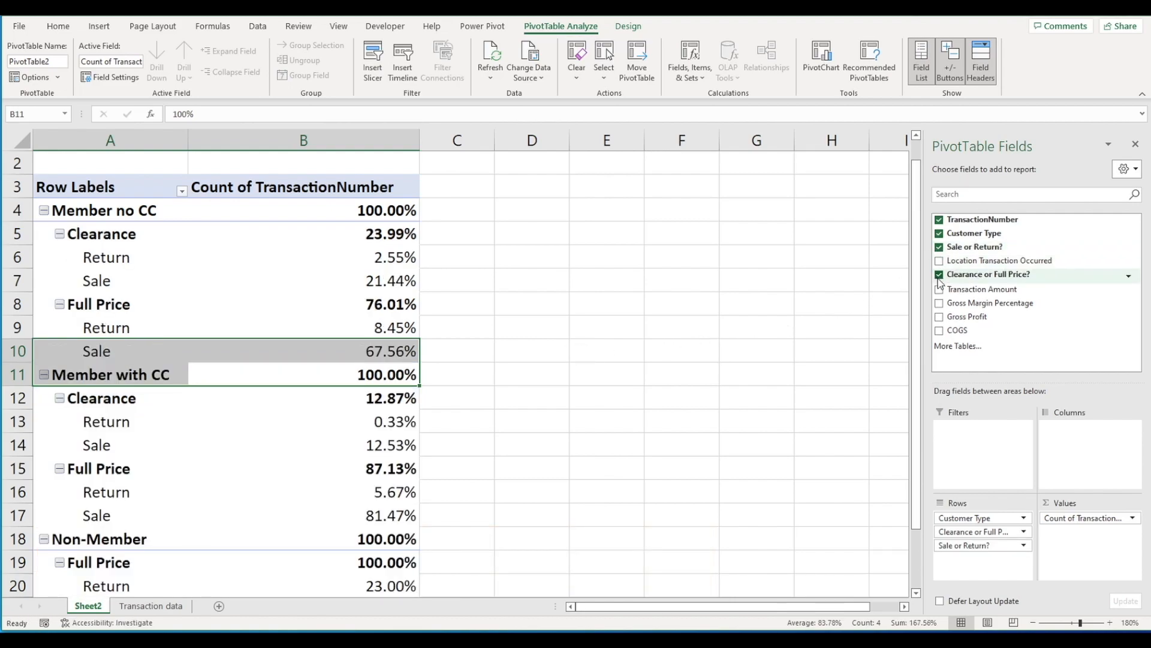
{"action": "left_click", "coordinate": [939, 275]}
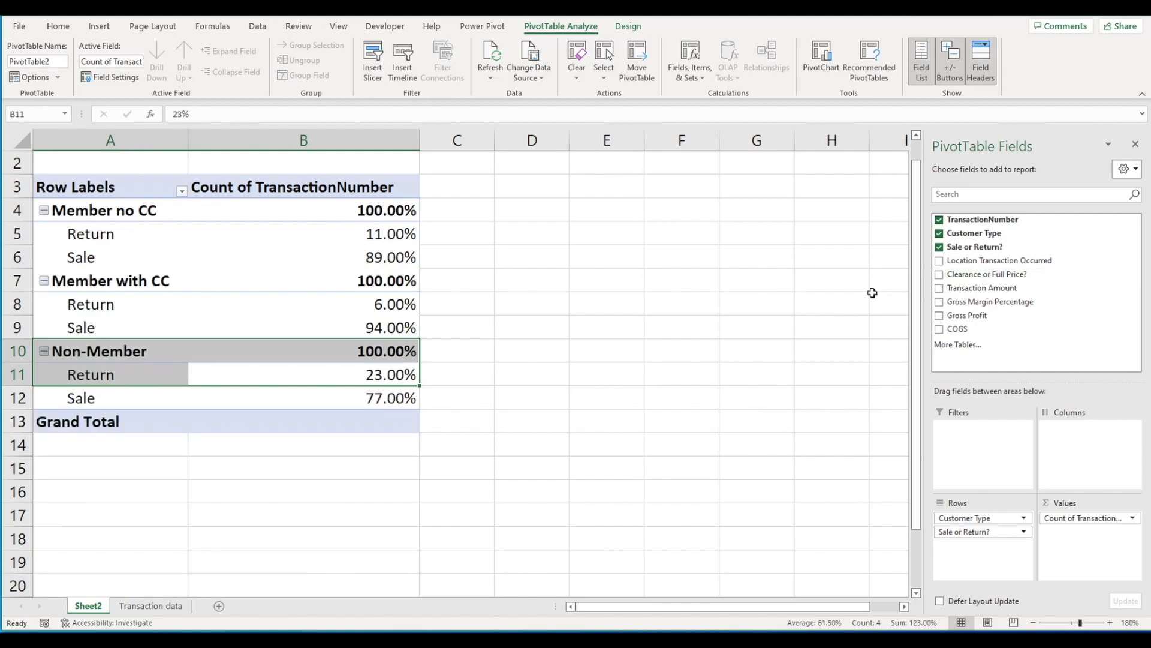
{"action": "left_click", "coordinate": [399, 312]}
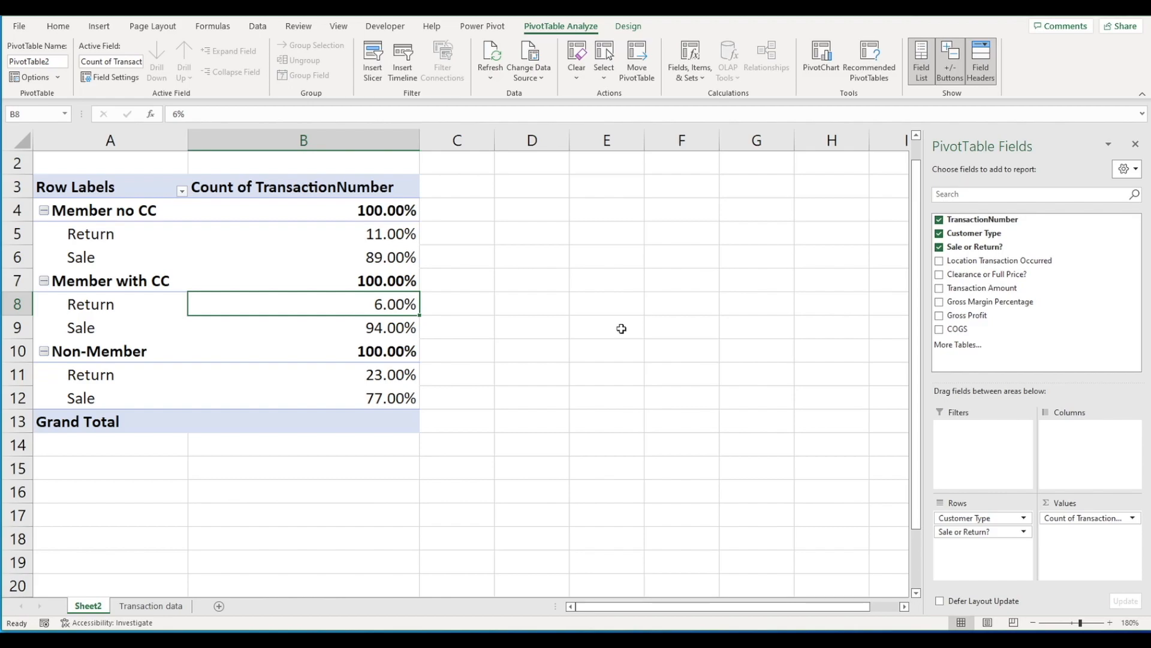
{"action": "left_click", "coordinate": [394, 374]}
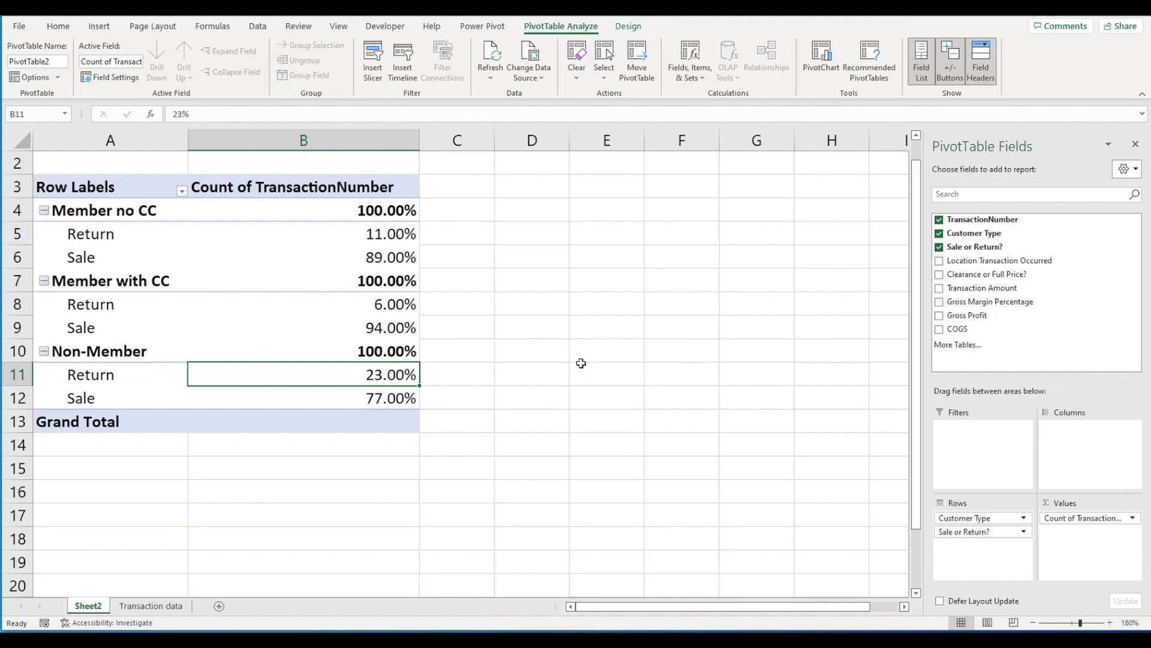
Step: Replace TransactionNumber with Transaction Amount as the value field and remove Sale or Return? from the rows
{"action": "left_click", "coordinate": [940, 288]}
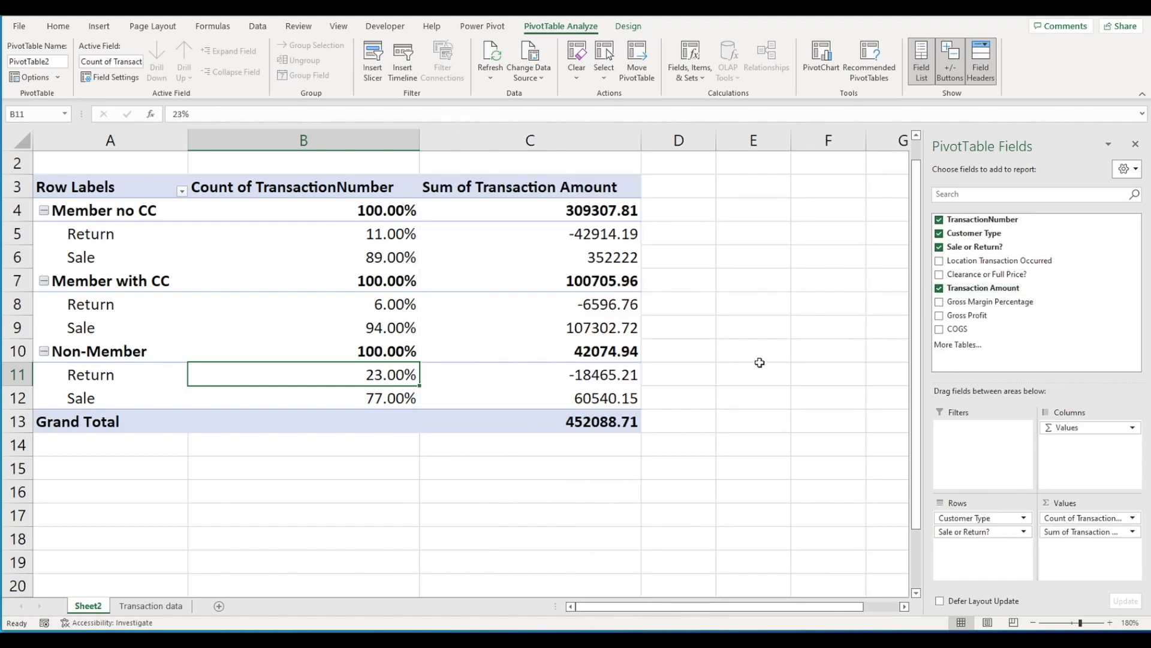
{"action": "left_click", "coordinate": [939, 219]}
{"action": "left_click", "coordinate": [939, 248]}
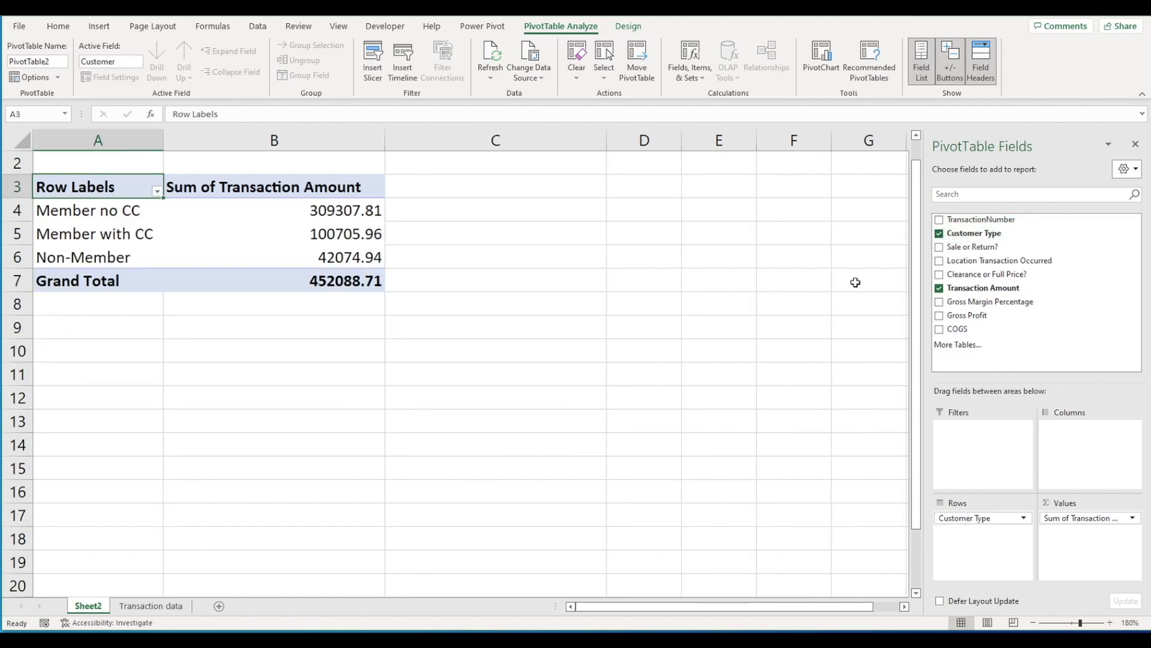
Step: Add Sale or Return? as a report filter and limit the pivot table to Sale transactions
{"action": "left_click_drag", "start_coordinate": [956, 247], "coordinate": [966, 448]}
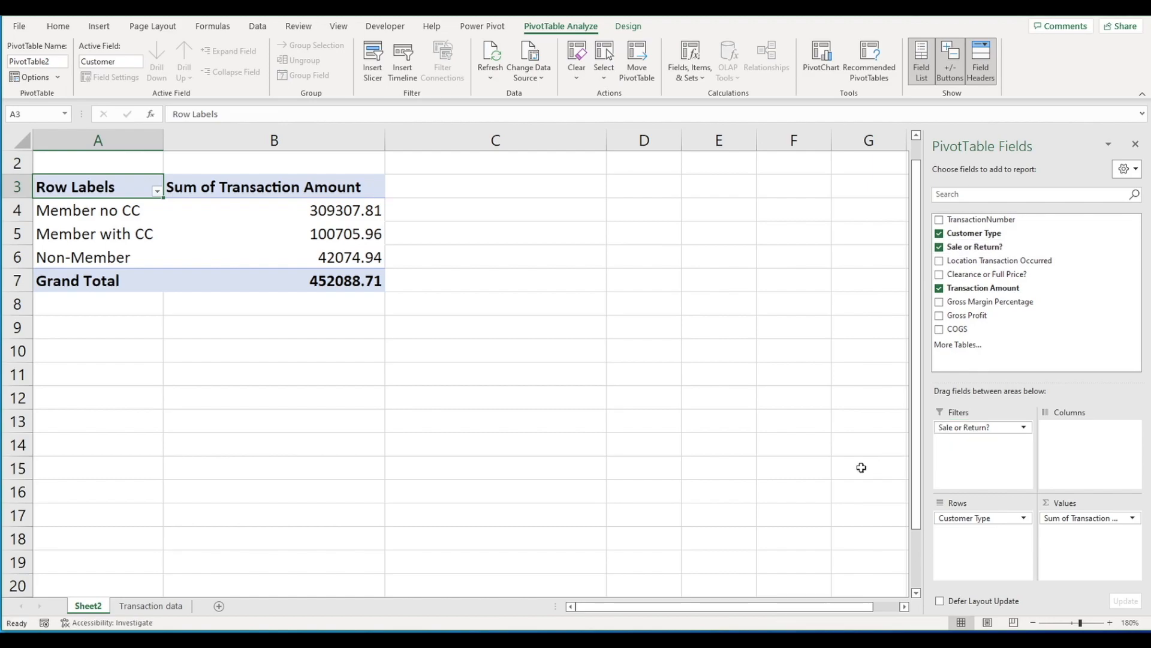
{"action": "scroll", "coordinate": [430, 461], "scroll_direction": "up", "scroll_amount": 1}
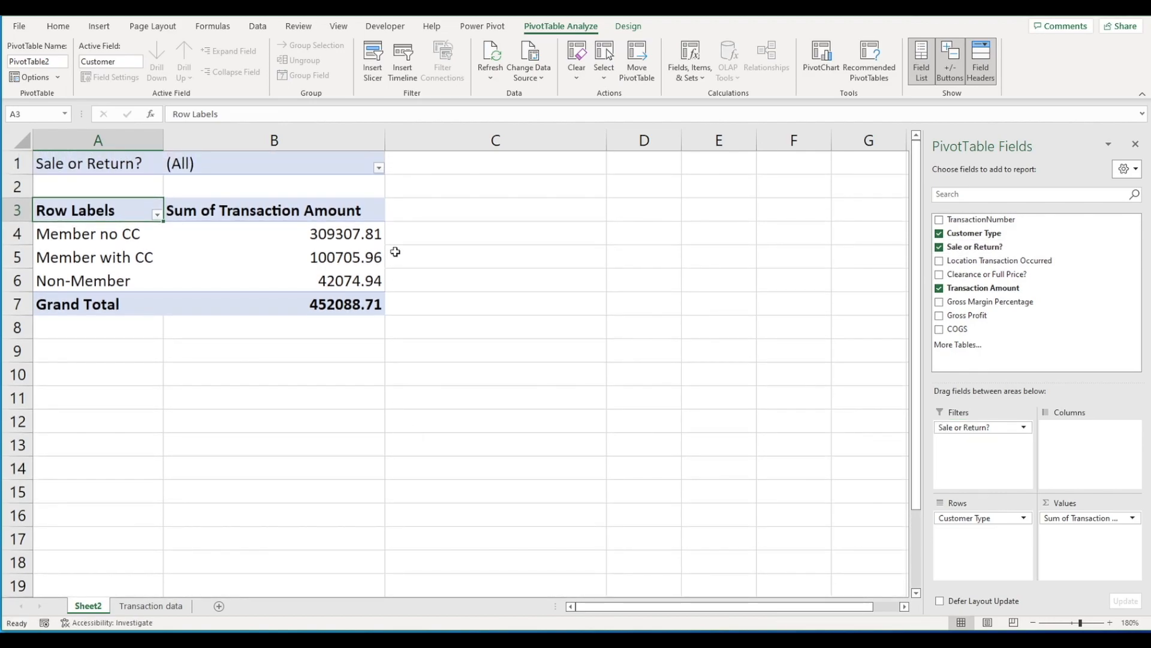
{"action": "left_click", "coordinate": [380, 169]}
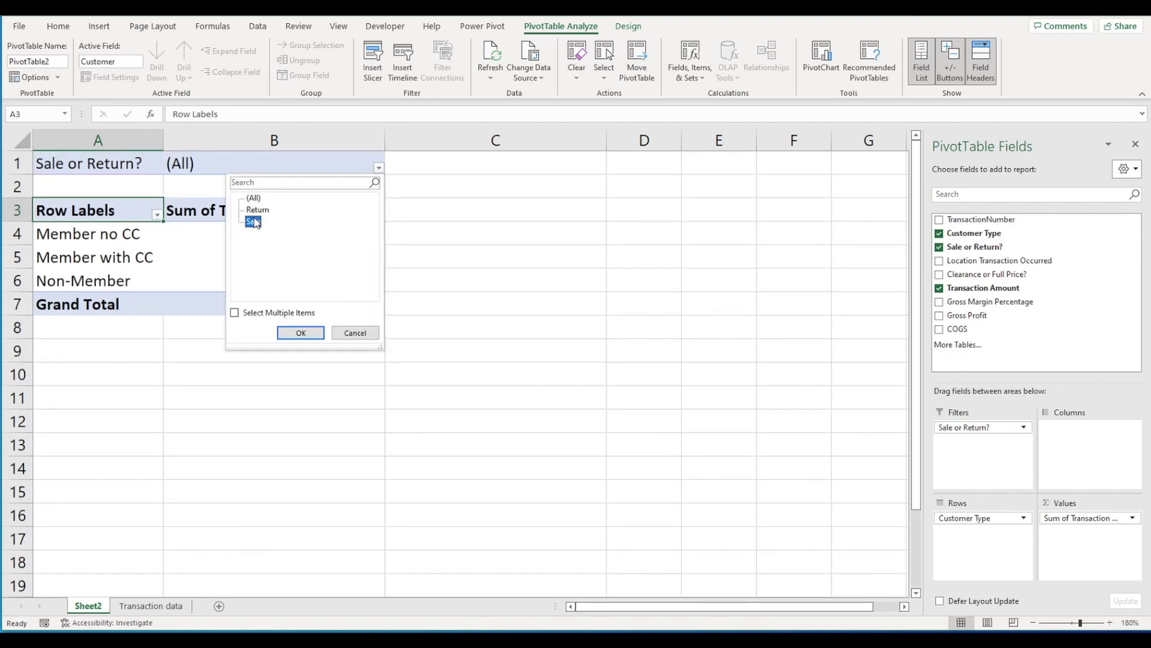
{"action": "left_click", "coordinate": [306, 333]}
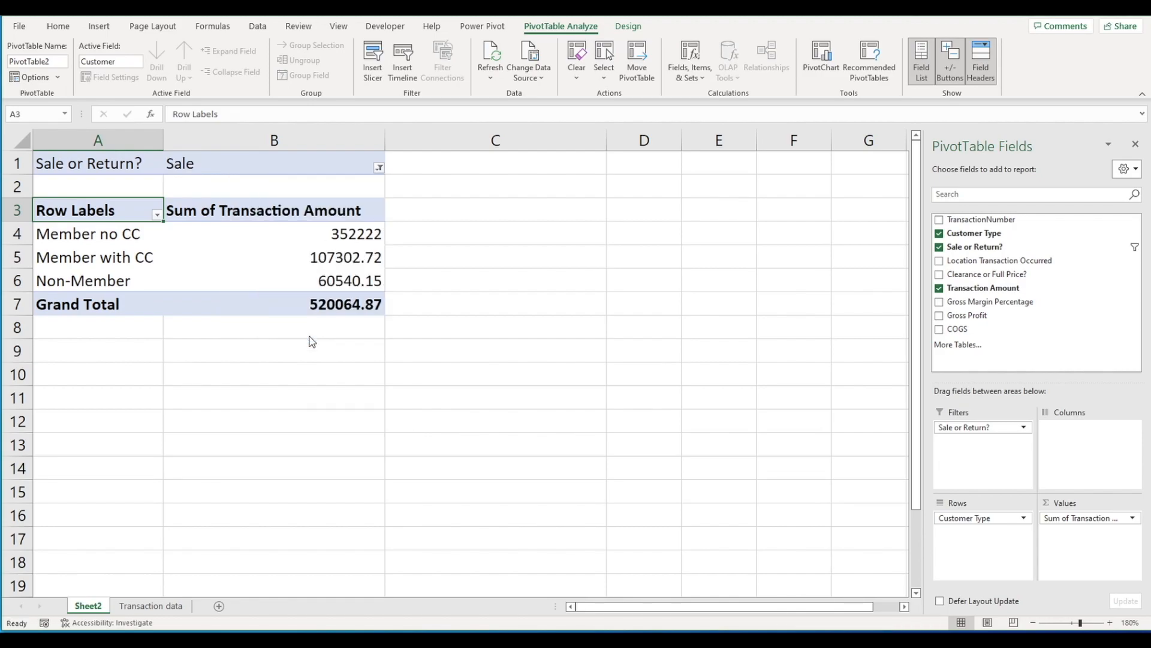
Step: Summarize the Transaction Amount values by Average instead of Sum
{"action": "left_click_drag", "start_coordinate": [305, 234], "coordinate": [320, 276]}
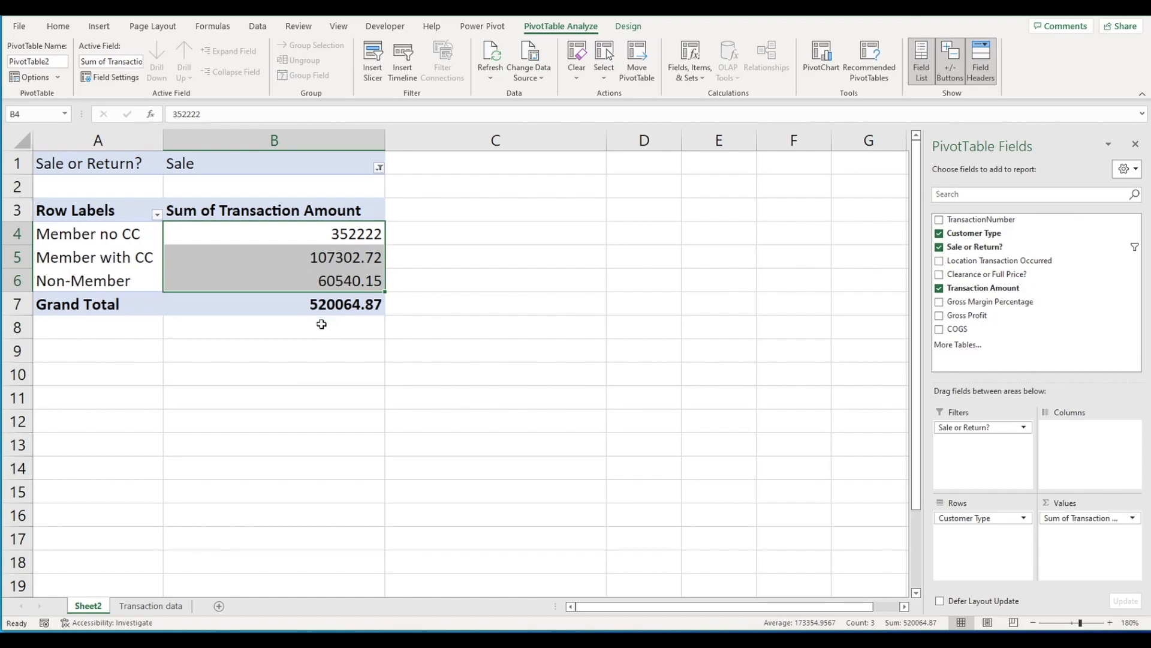
{"action": "left_click", "coordinate": [310, 259]}
{"action": "right_click", "coordinate": [310, 259]}
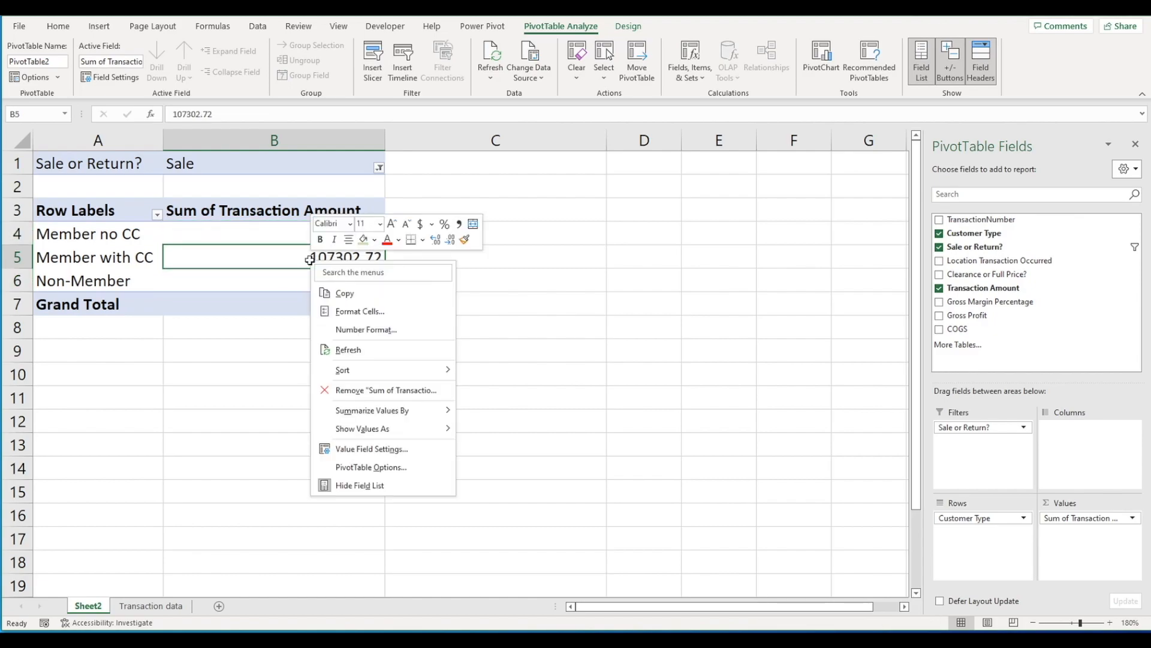
{"action": "mouse_move", "coordinate": [402, 410]}
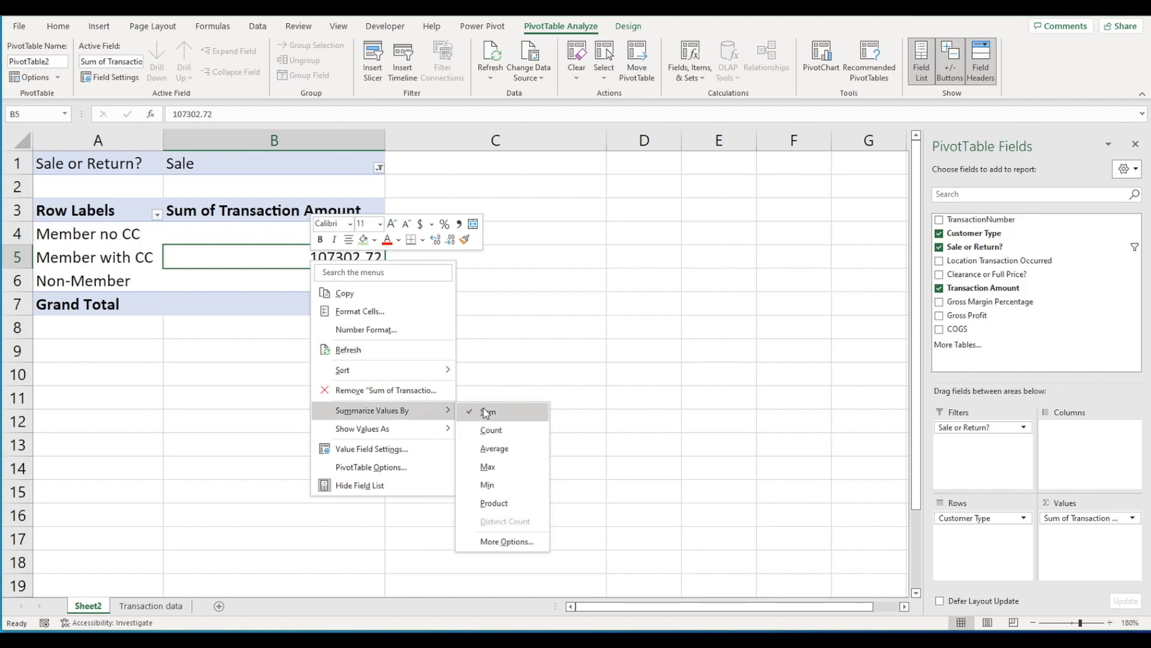
{"action": "left_click", "coordinate": [503, 450]}
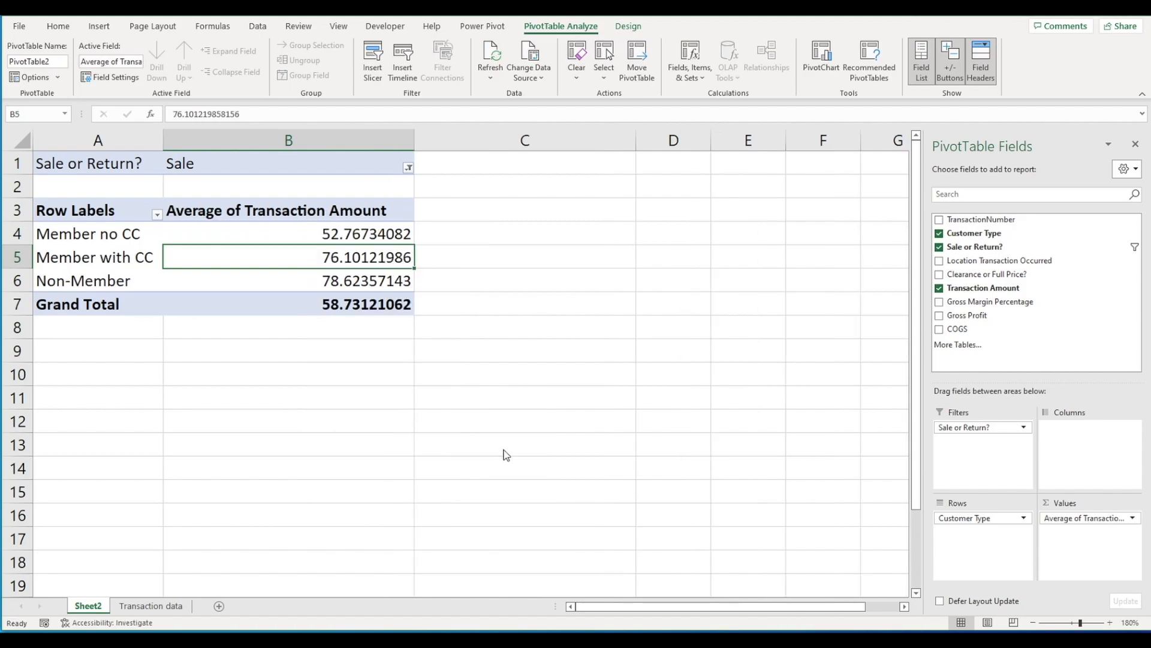
Step: Apply the dollar Accounting format to all average transaction amounts, including the grand total, and compare them by customer type
{"action": "left_click", "coordinate": [57, 27]}
{"action": "left_click_drag", "start_coordinate": [382, 234], "coordinate": [383, 298]}
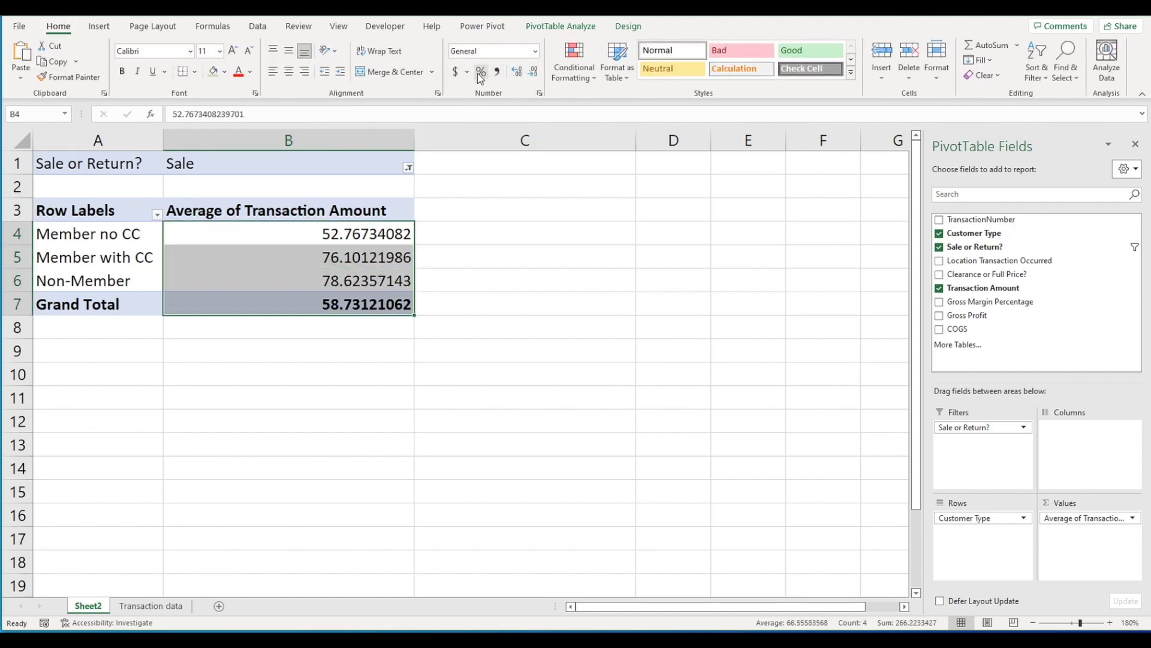
{"action": "left_click", "coordinate": [452, 71]}
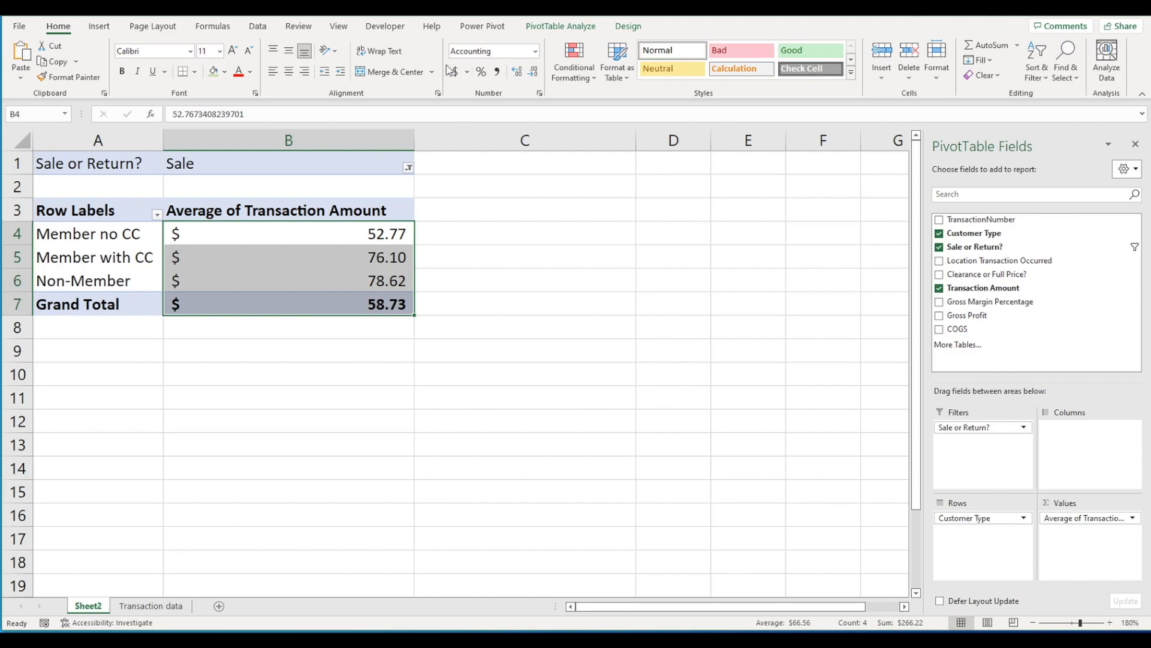
{"action": "left_click", "coordinate": [394, 278]}
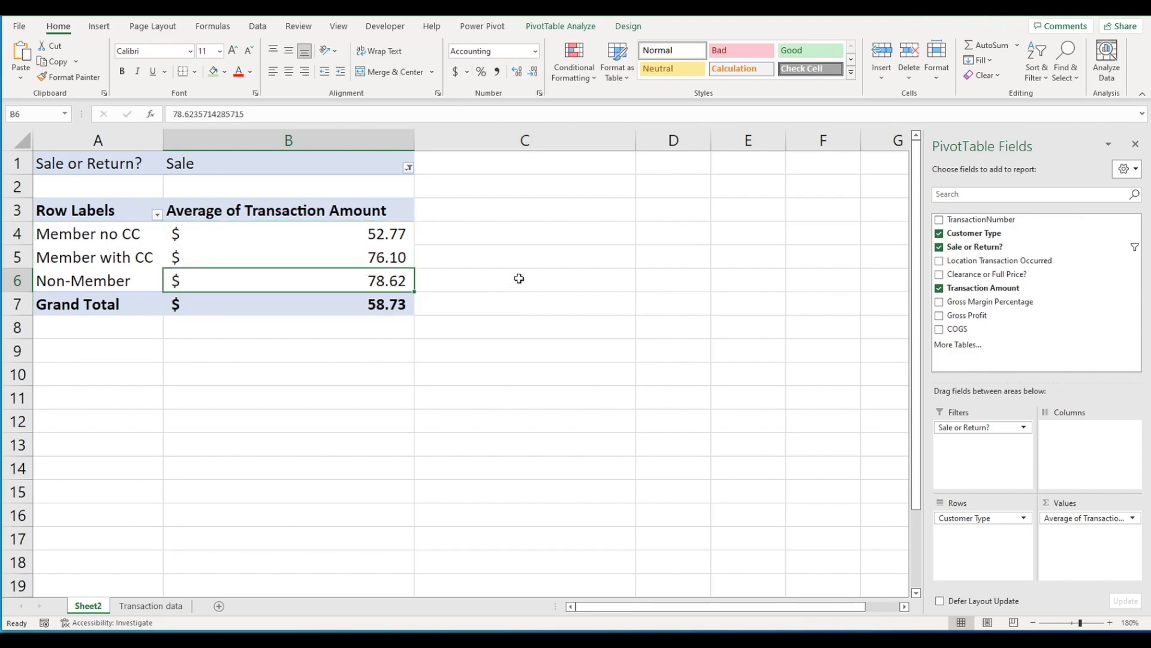
{"action": "left_click", "coordinate": [372, 261]}
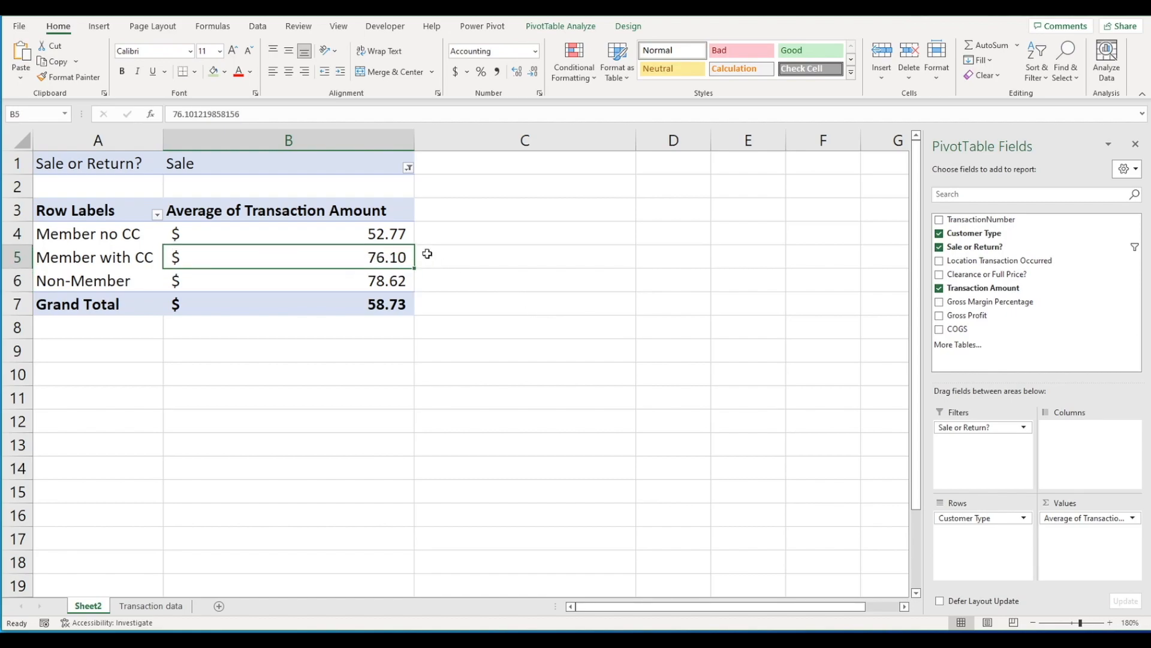
{"action": "left_click", "coordinate": [400, 235]}
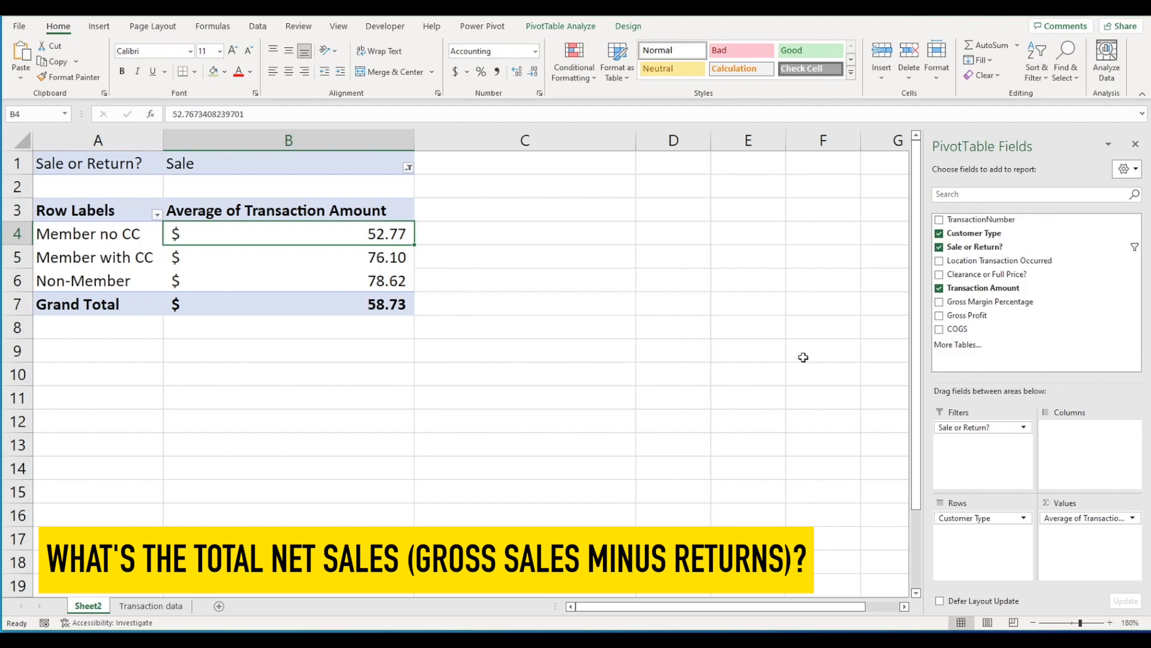
Step: Remove the Sale or Return? filter and summarize Transaction Amount by Sum to review net sales per customer type and in total
{"action": "left_click", "coordinate": [940, 247]}
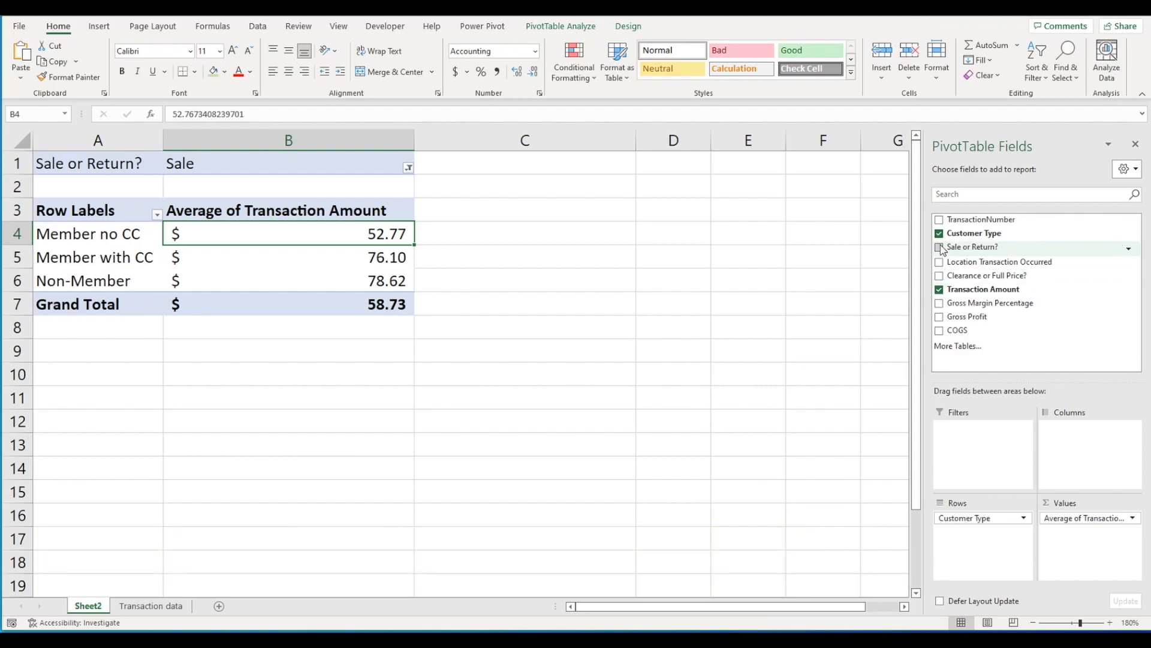
{"action": "right_click", "coordinate": [393, 234]}
{"action": "mouse_move", "coordinate": [472, 388]}
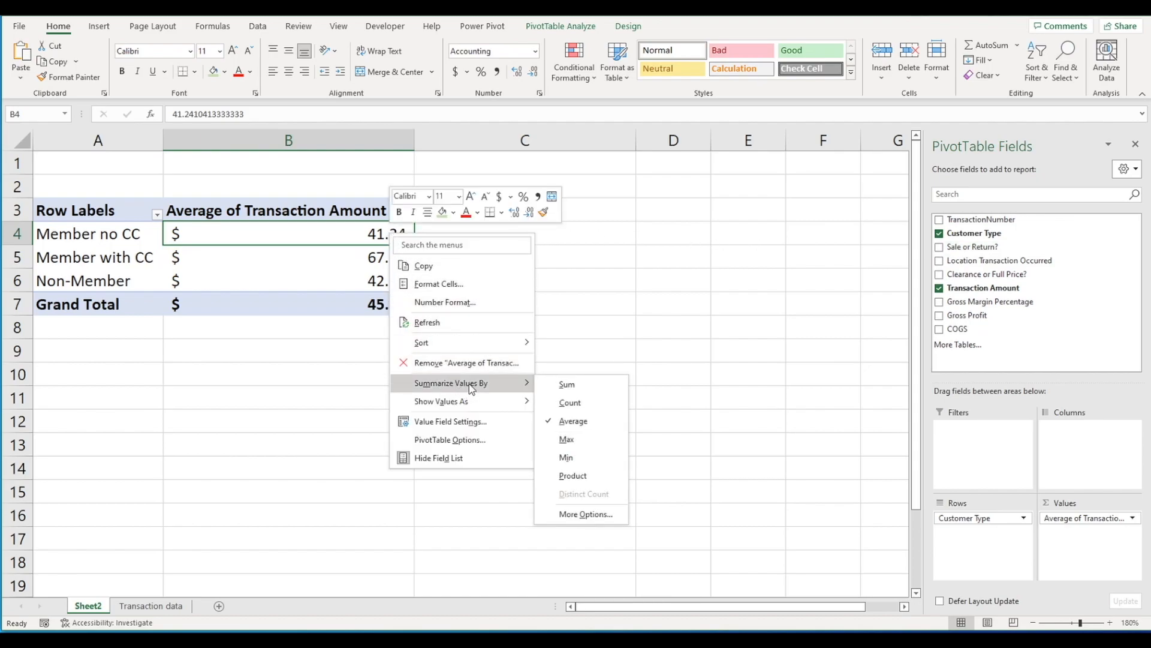
{"action": "left_click", "coordinate": [566, 385]}
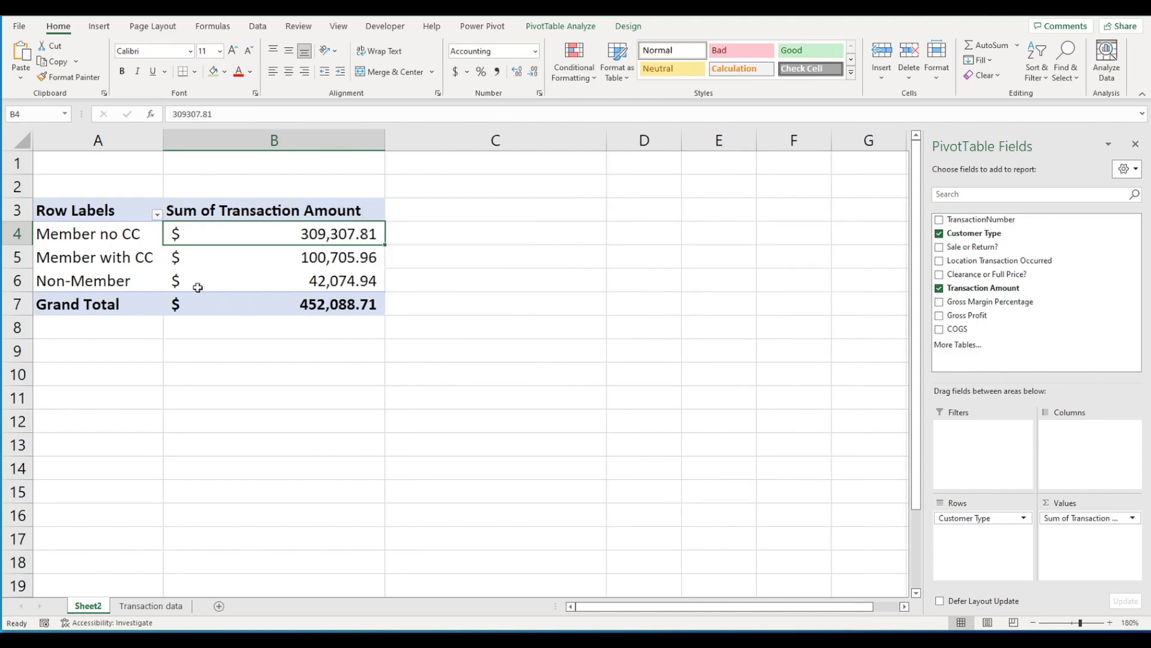
{"action": "left_click_drag", "start_coordinate": [145, 240], "coordinate": [197, 235]}
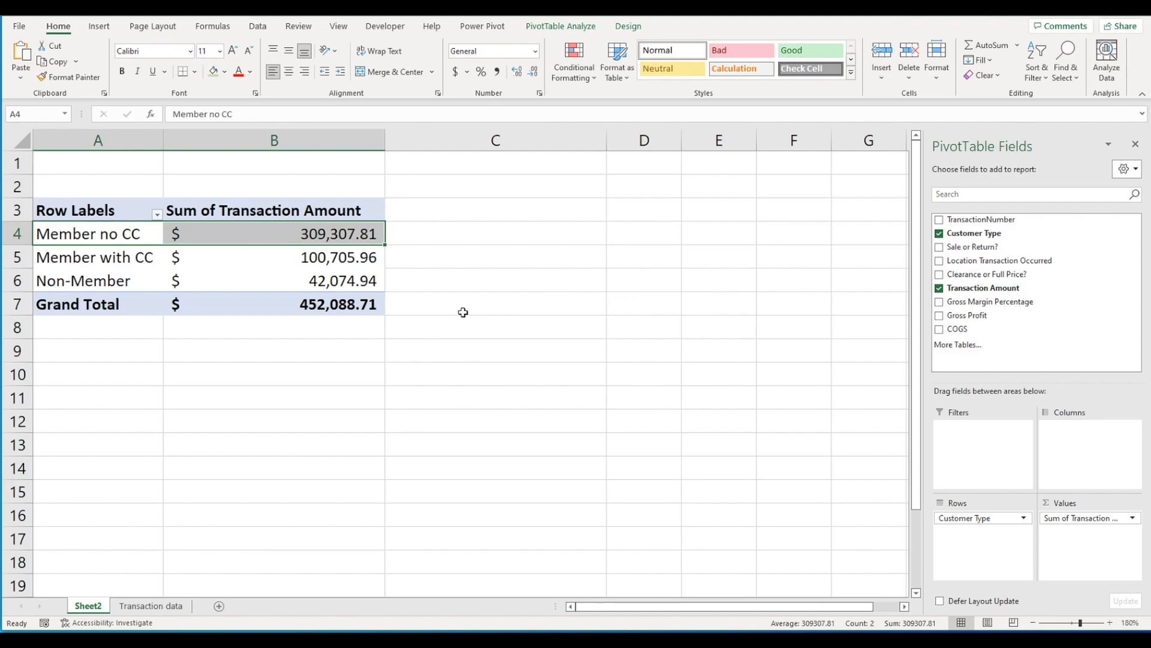
{"action": "left_click", "coordinate": [346, 310]}
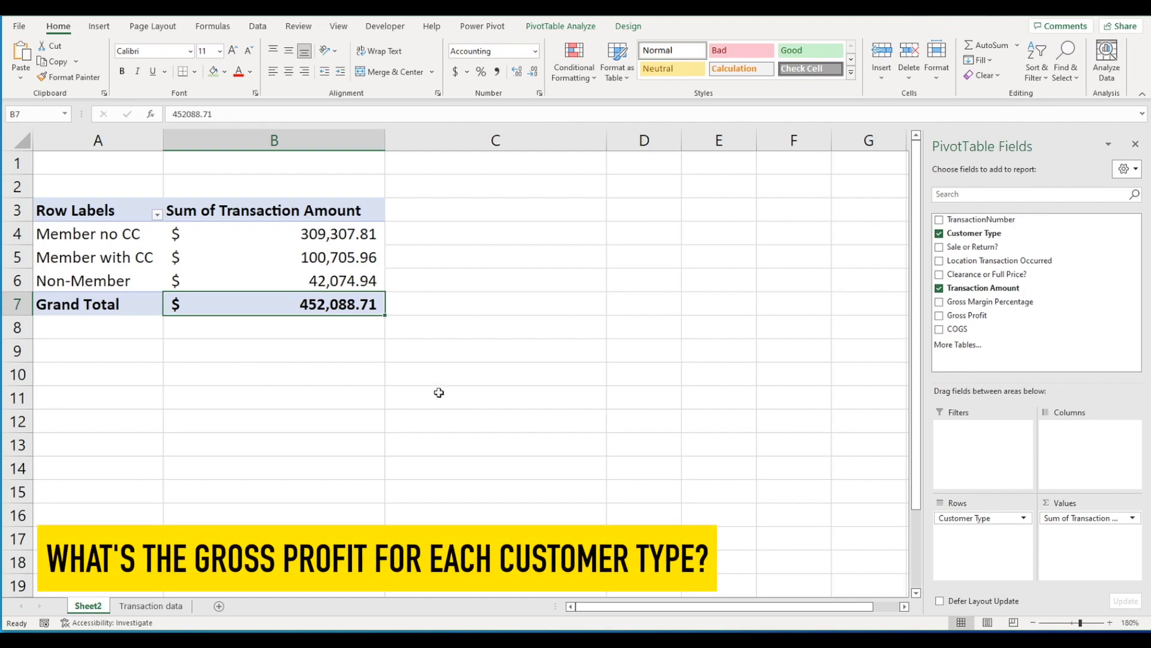
Step: Replace Transaction Amount with Gross Profit as the value field and review gross profit per customer type and in total
{"action": "left_click", "coordinate": [940, 316]}
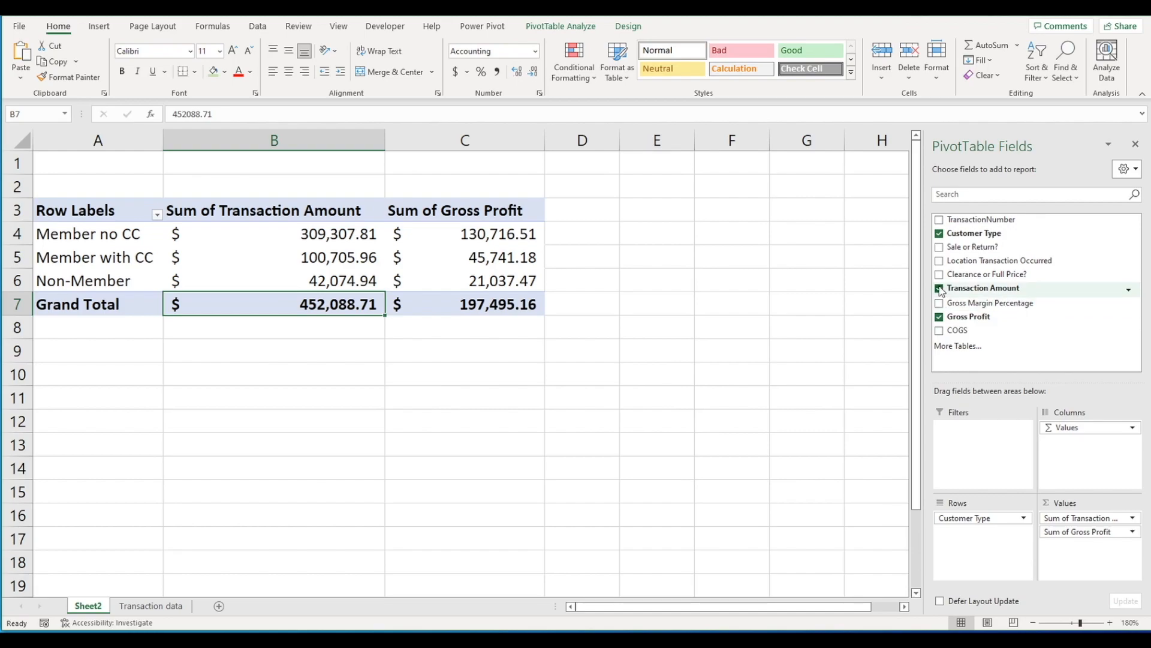
{"action": "left_click", "coordinate": [940, 288]}
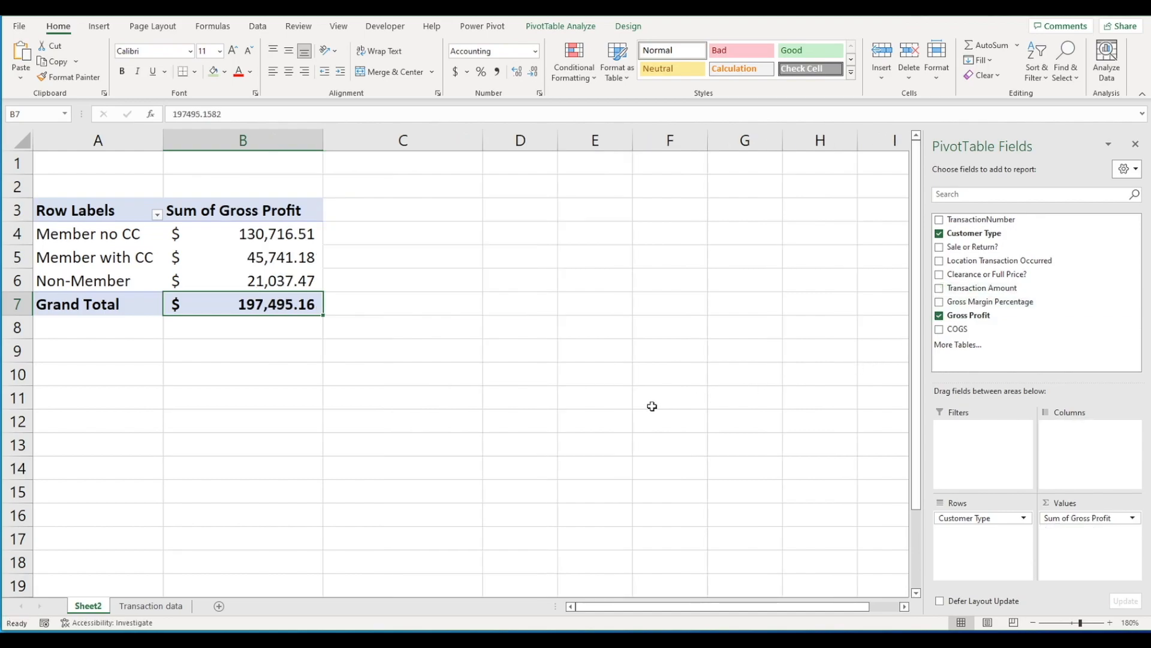
{"action": "left_click_drag", "start_coordinate": [131, 234], "coordinate": [180, 239]}
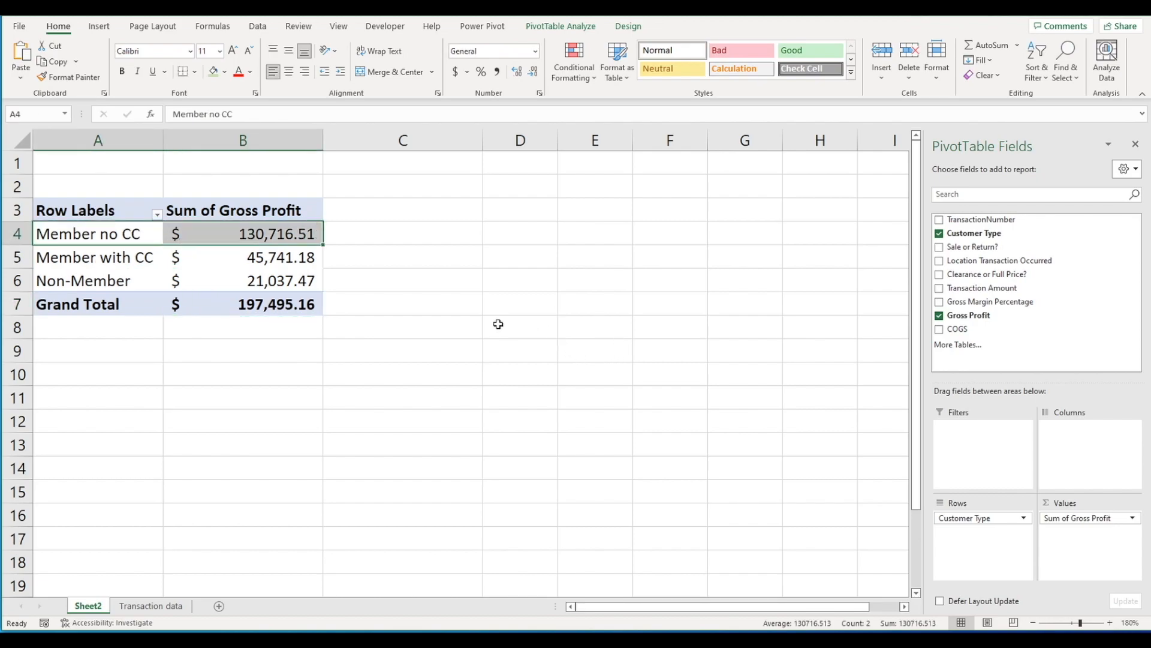
{"action": "left_click", "coordinate": [304, 301]}
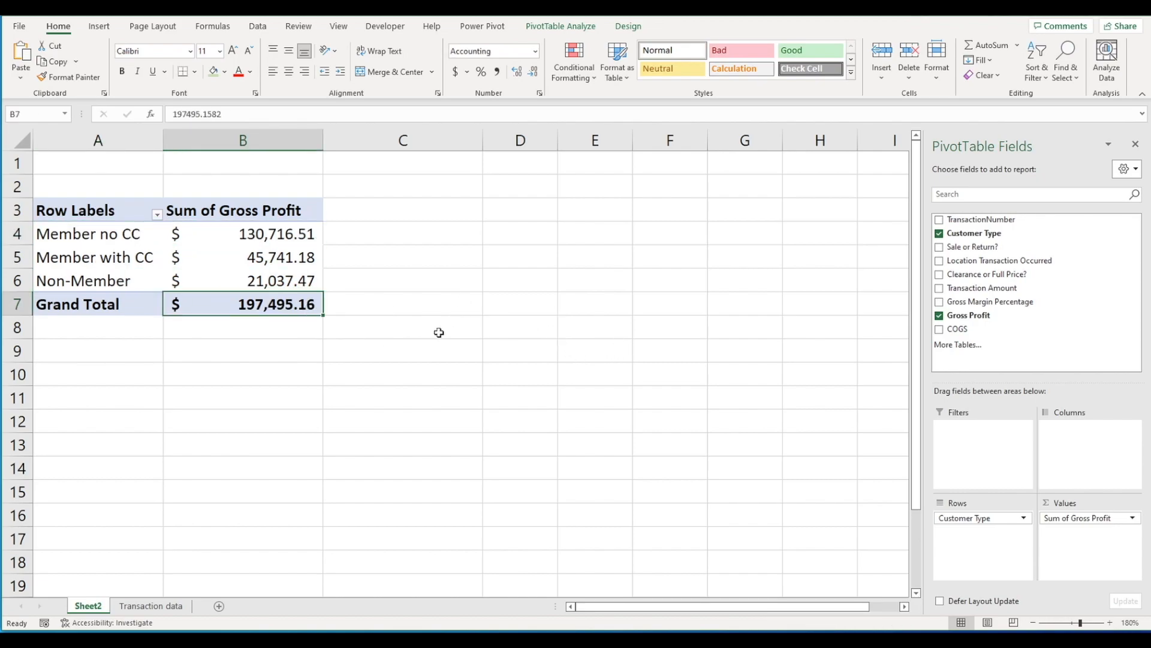